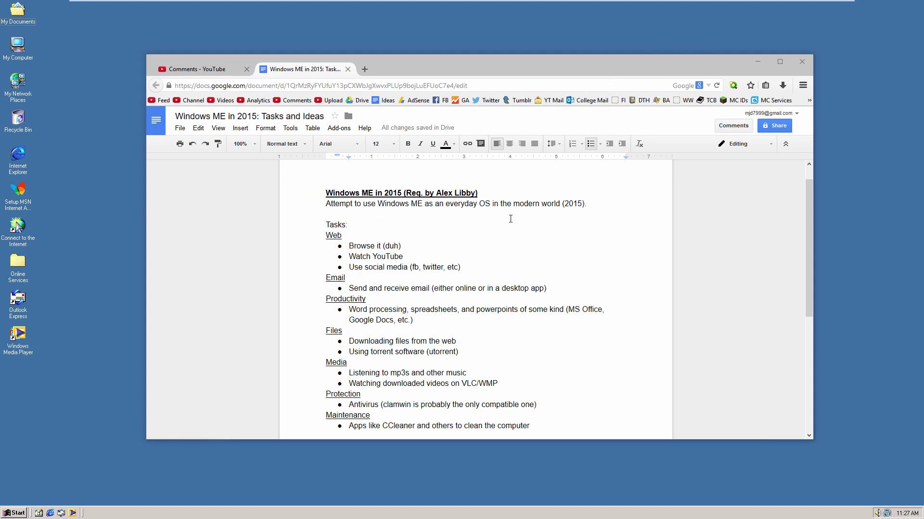
Review the Windows ME in 2015 task list and the YouTube comment requesting the video, and move the browser window off the desktop.
scroll(464, 228, down, 1)
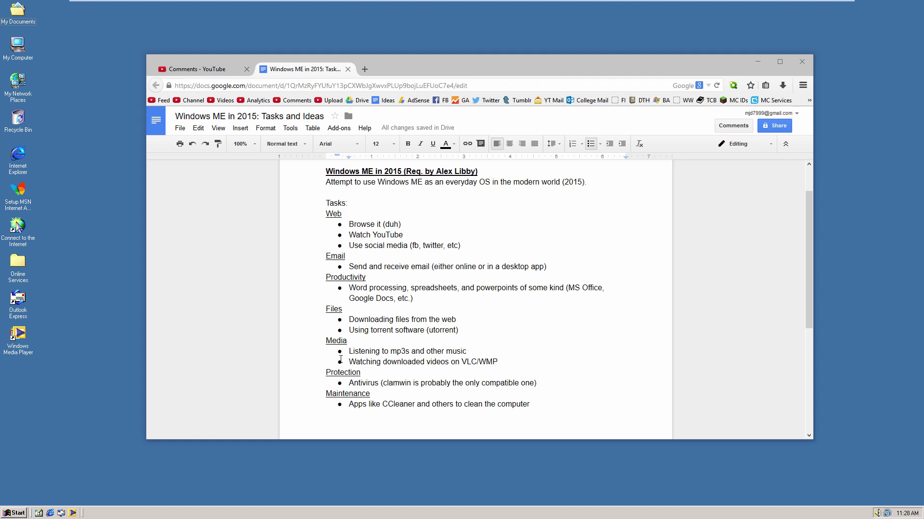
click(195, 69)
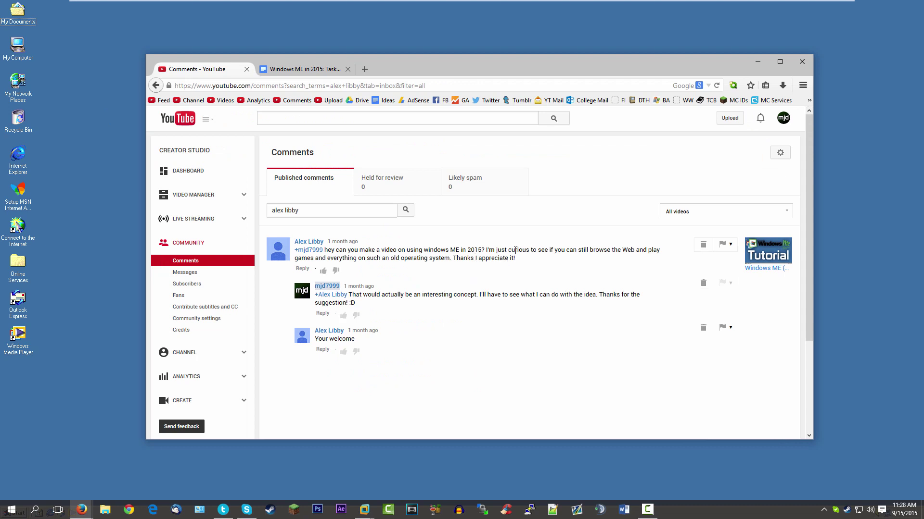
click(289, 75)
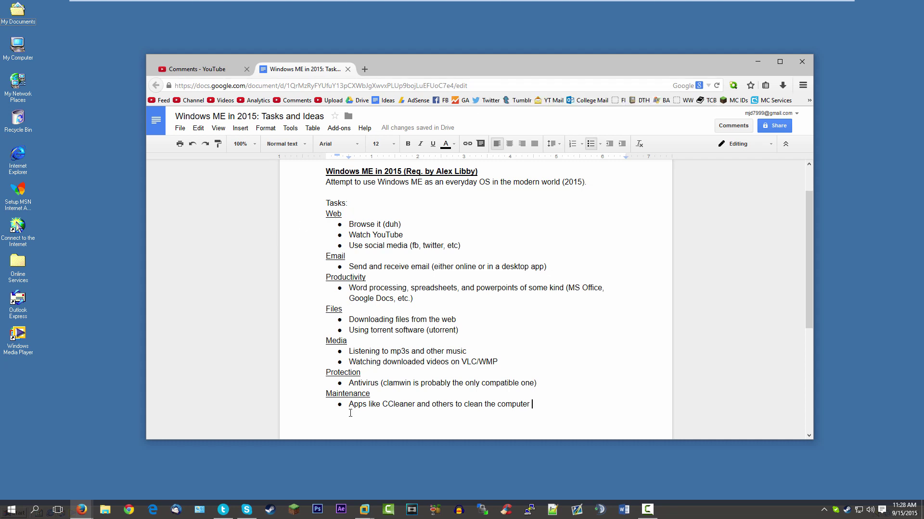
drag(420, 70, 923, 57)
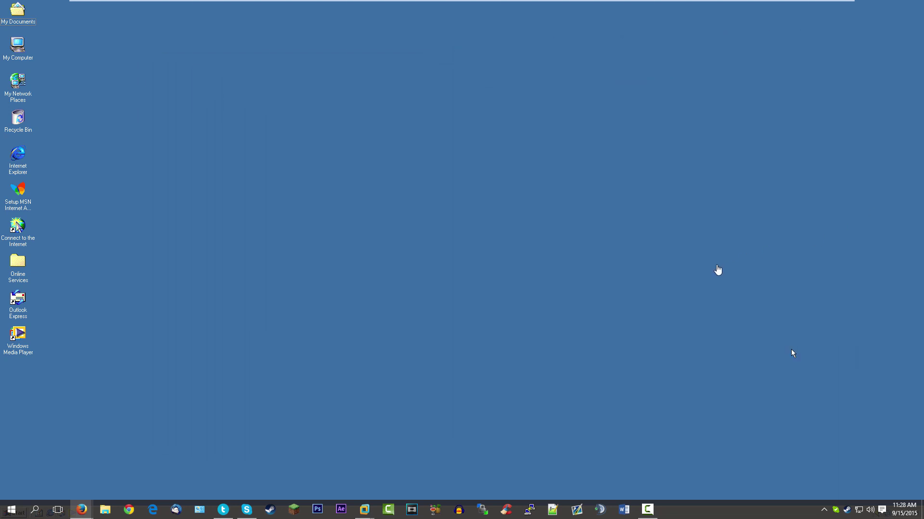
click(708, 266)
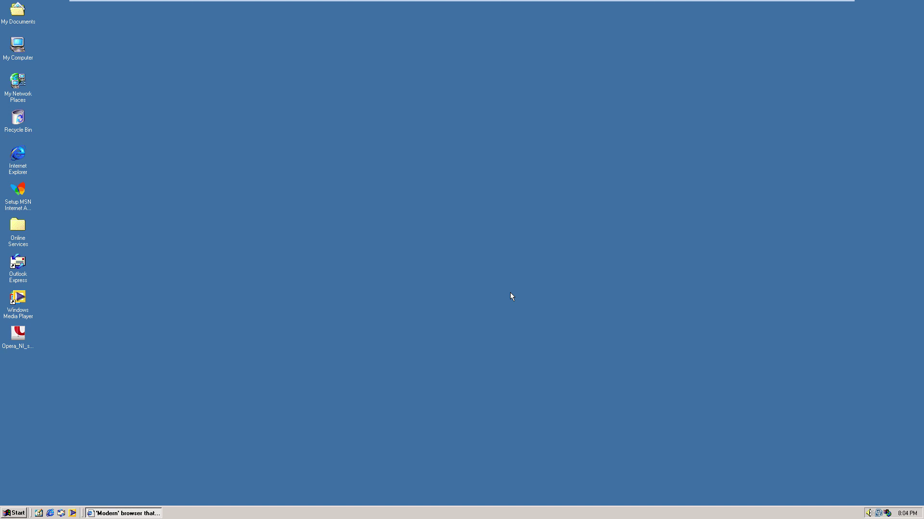
click(633, 275)
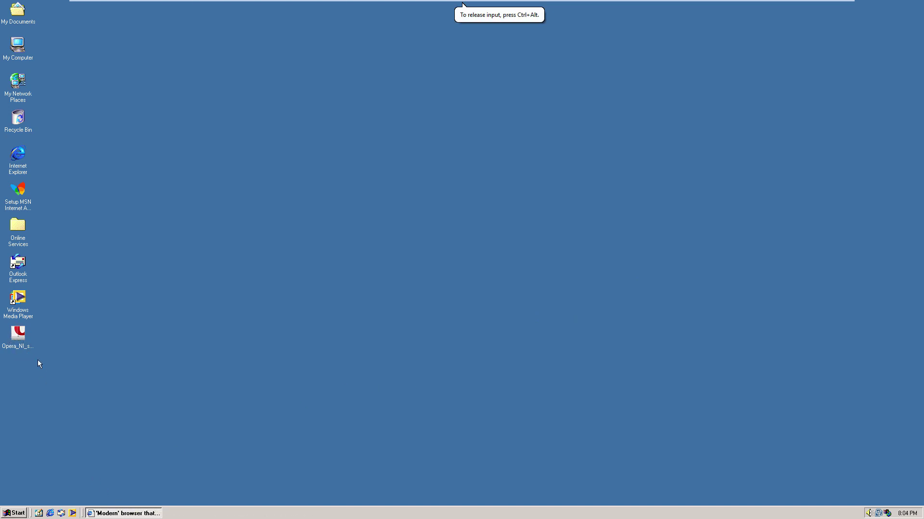
click(19, 336)
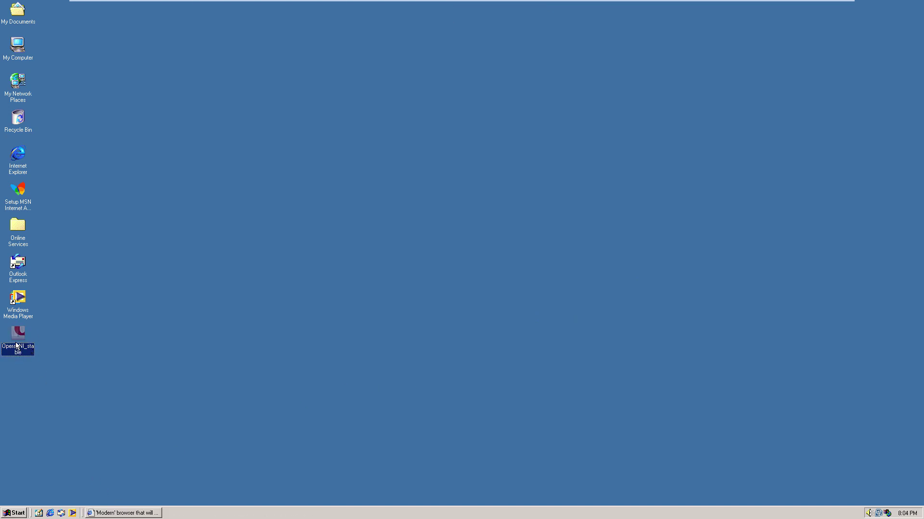
click(16, 345)
click(103, 333)
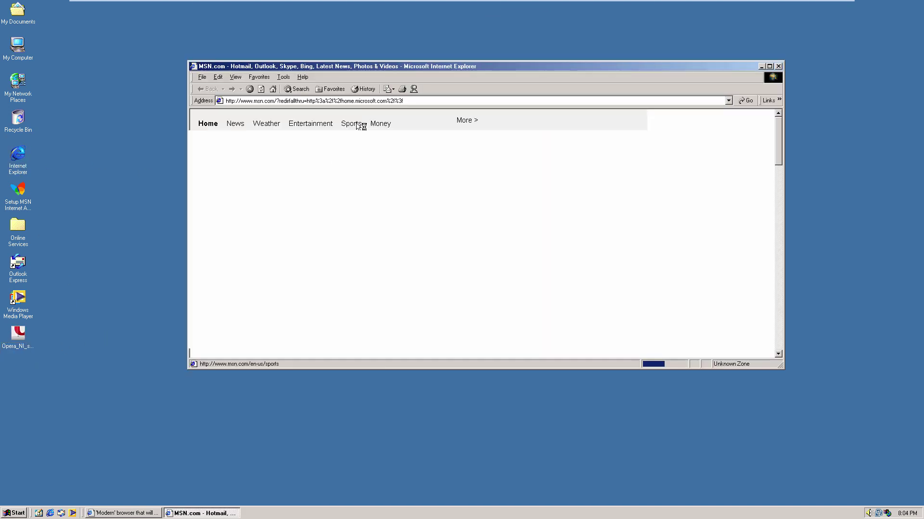
Go to google.com in Internet Explorer and search for kernelex.
key(alt+d)
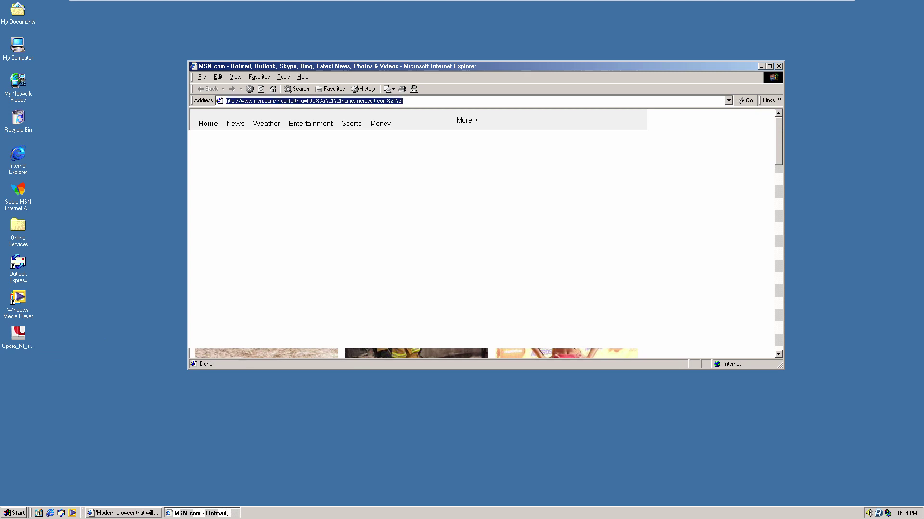
text(google.com)
key(Return)
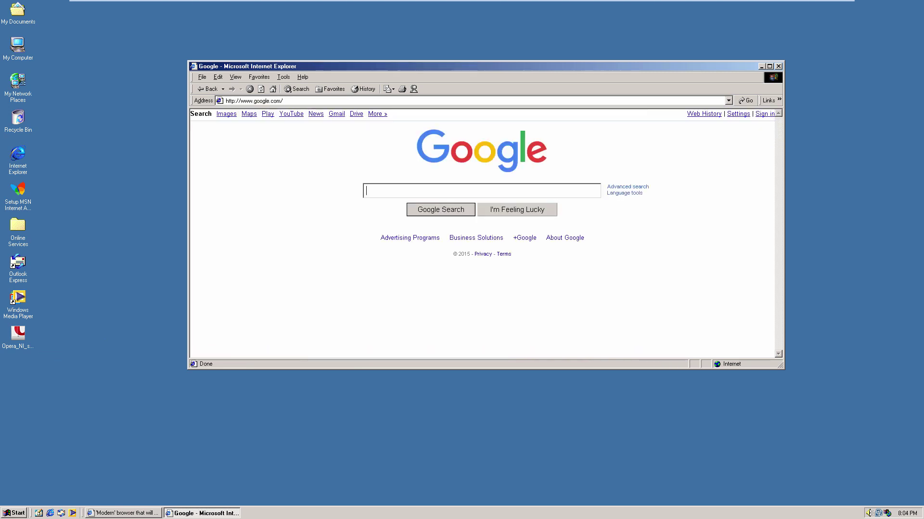
text(kerelexelex)
key(Return)
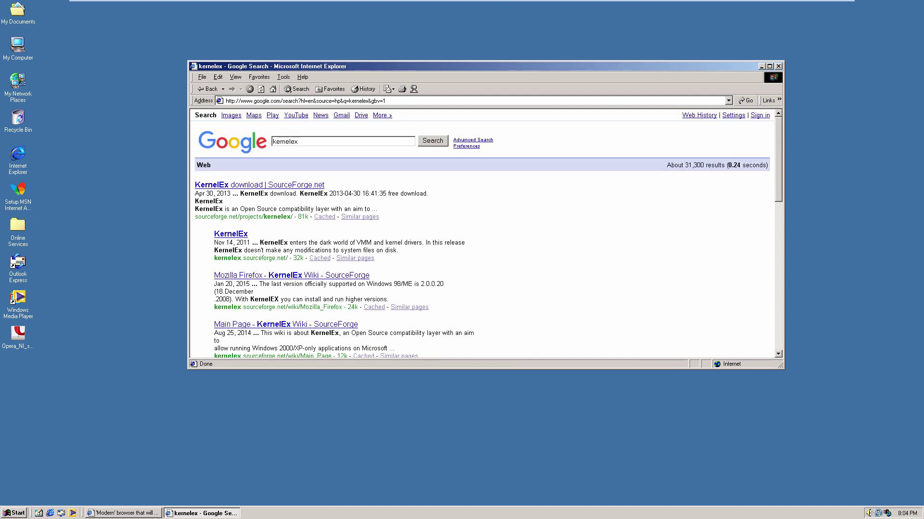
Open the SourceForge KernelEx download page from the search results.
click(259, 185)
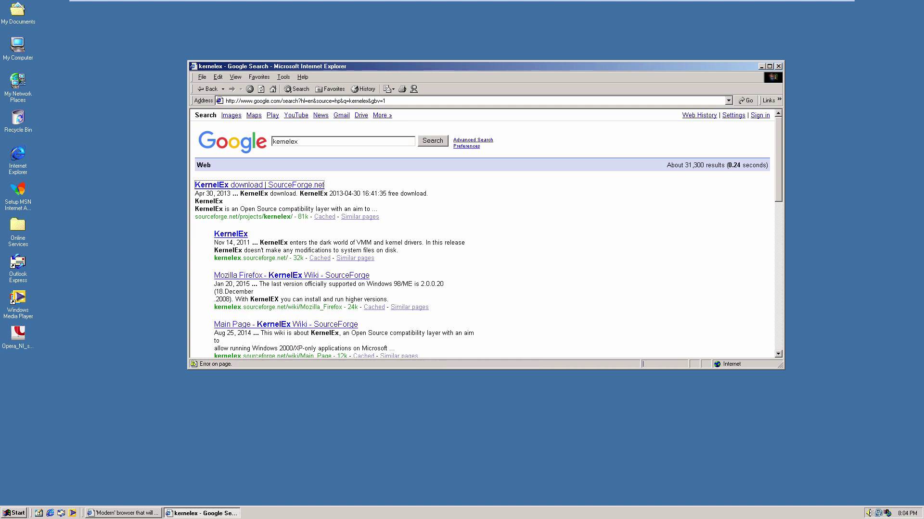
key(Return)
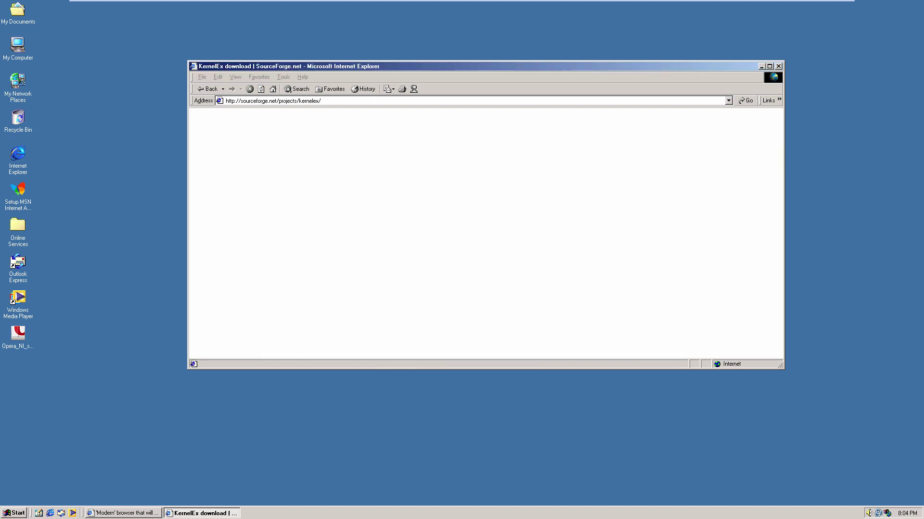
key(Return)
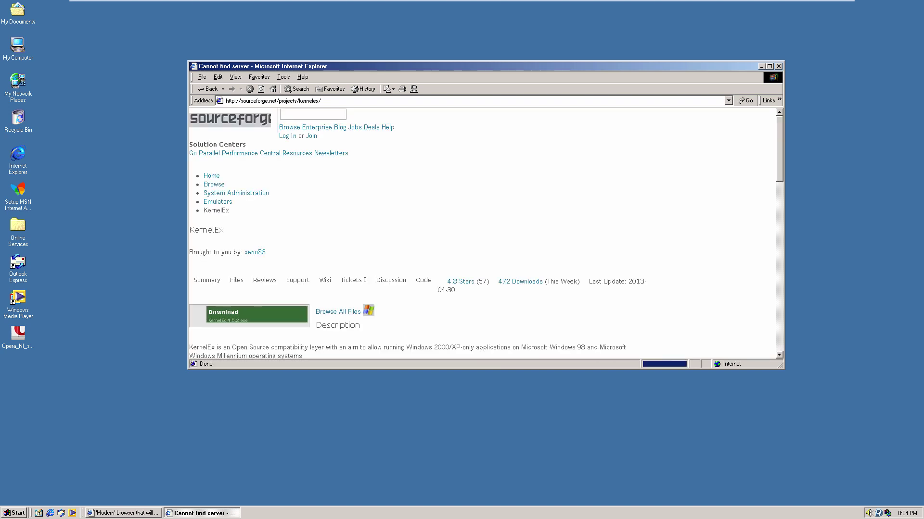
Download KernelEx-4.5.2.exe from SourceForge to the desktop and close the browser window.
scroll(256, 241, down, 3)
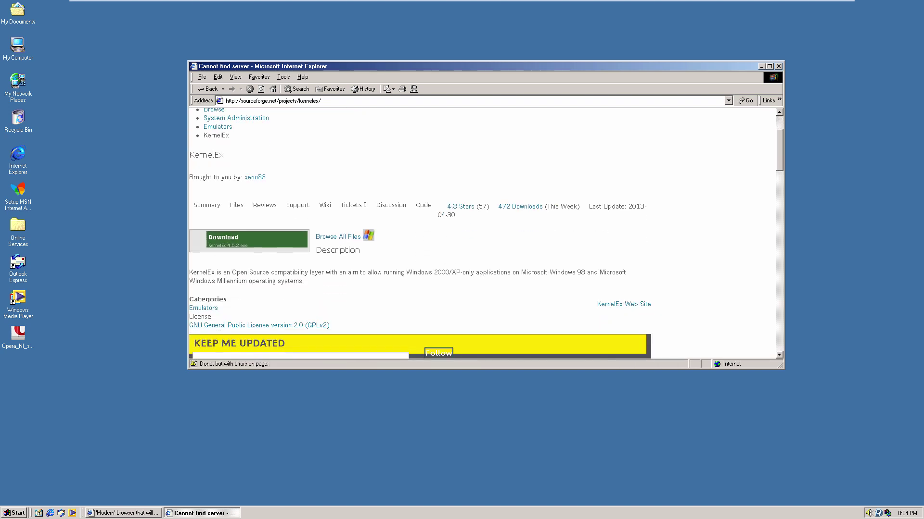
click(257, 241)
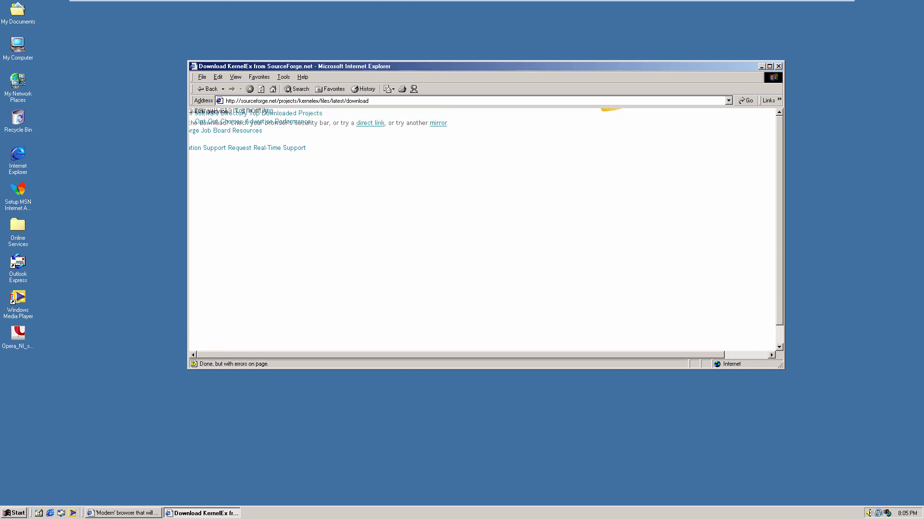
click(438, 123)
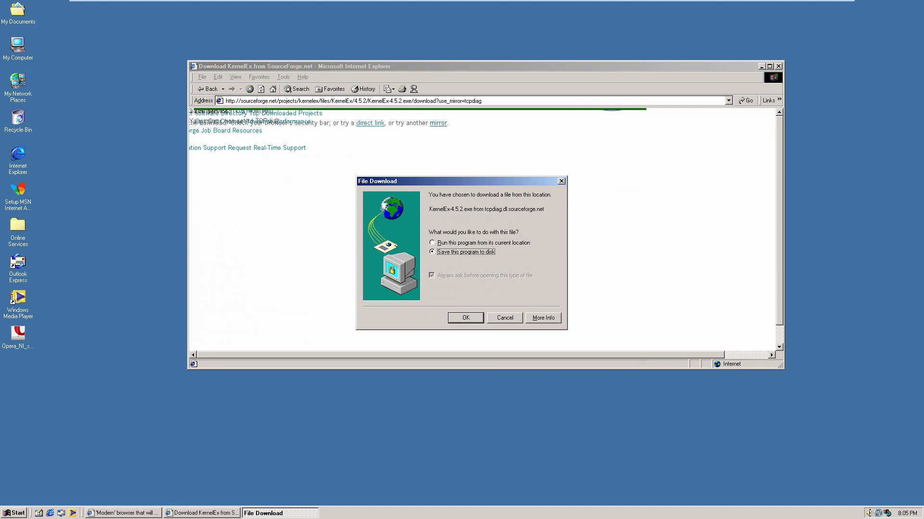
key(Return)
key(Return)
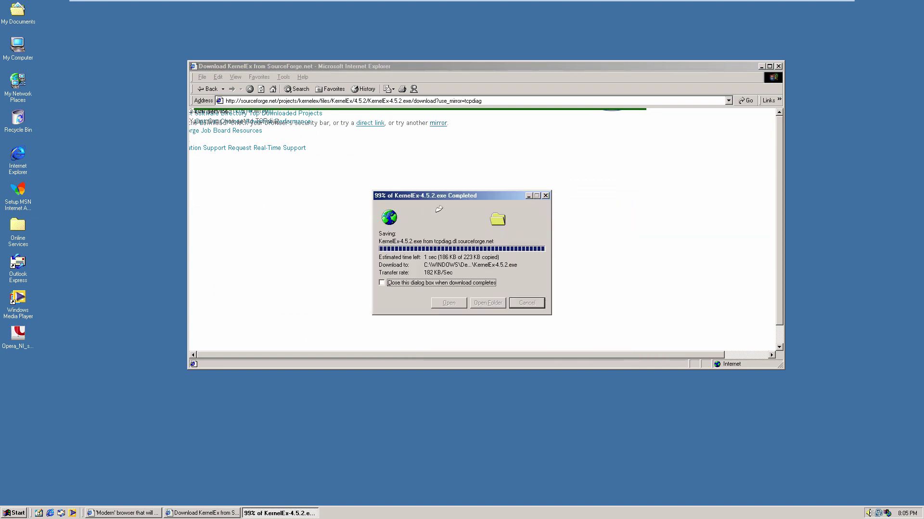
key(Return)
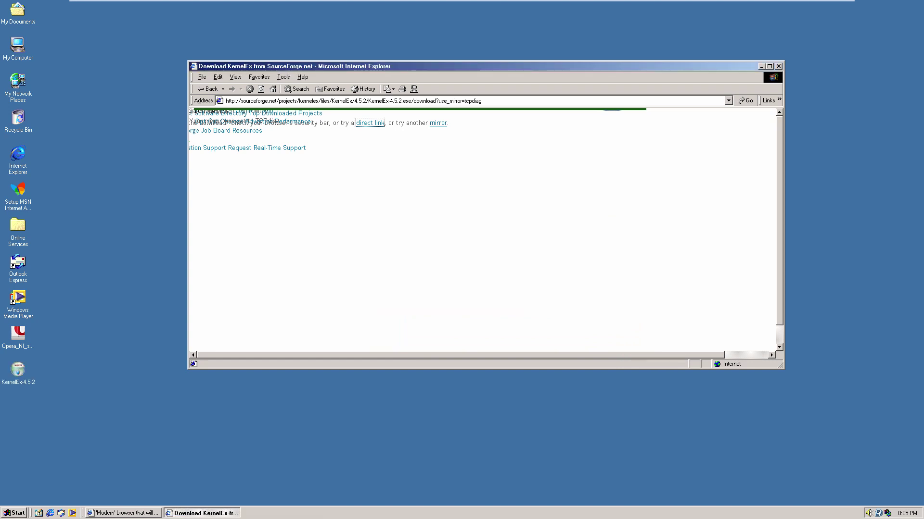
key(alt+F4)
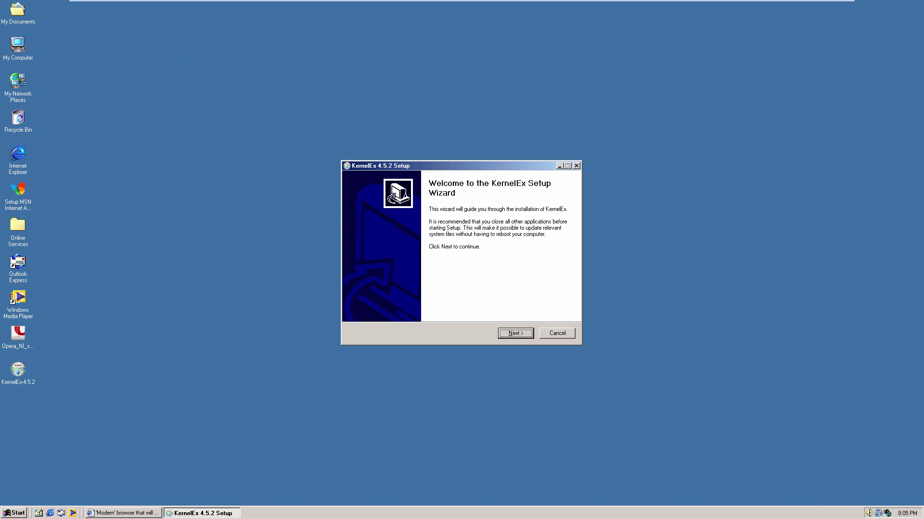
Accept the KernelEx licence agreement and start the installation with the default KernelEx Start Menu folder.
key(Return)
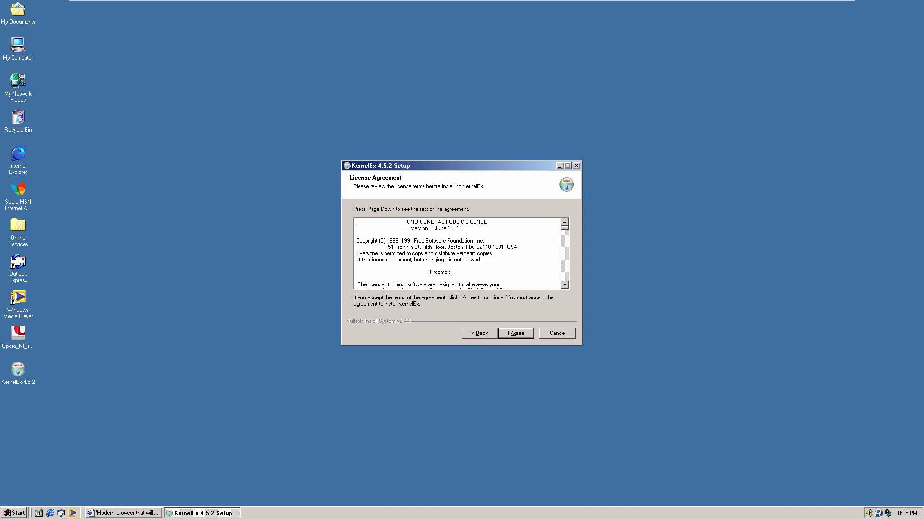
key(Return)
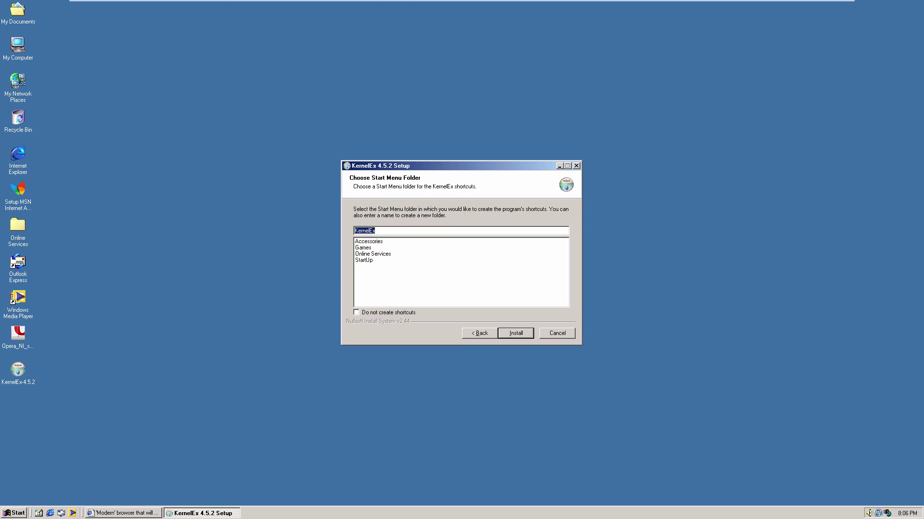
key(Return)
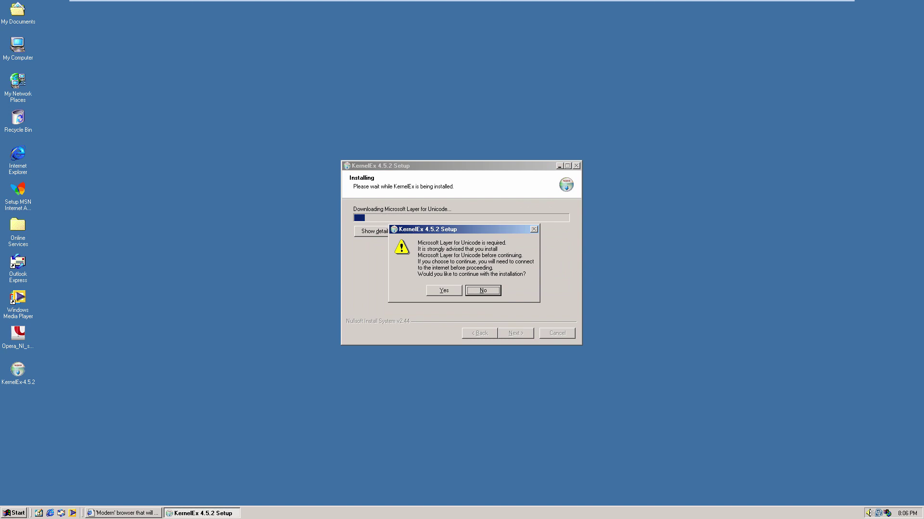
Continue with the required Microsoft Layer for Unicode and accept its licence agreement.
key(Left)
key(Return)
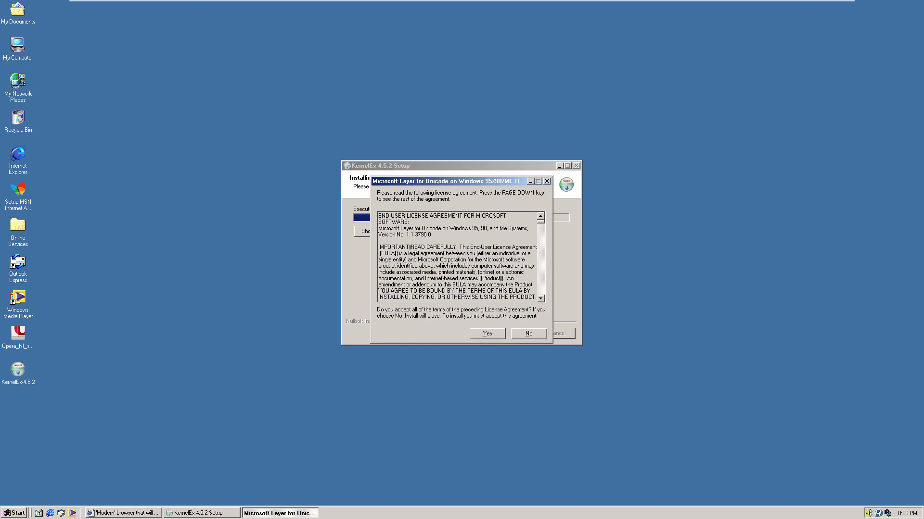
key(Return)
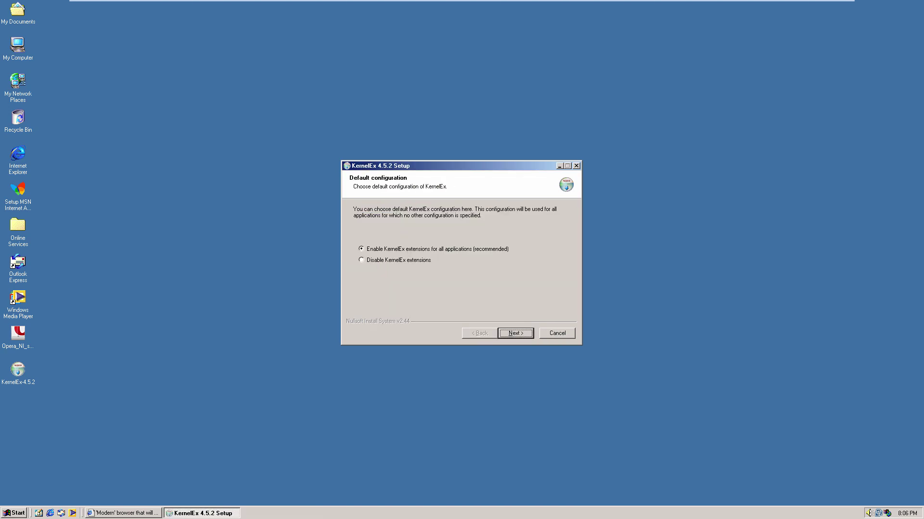
Finish the setup with KernelEx extensions enabled for all applications, restarting and logging back on to Windows.
key(Return)
key(Return)
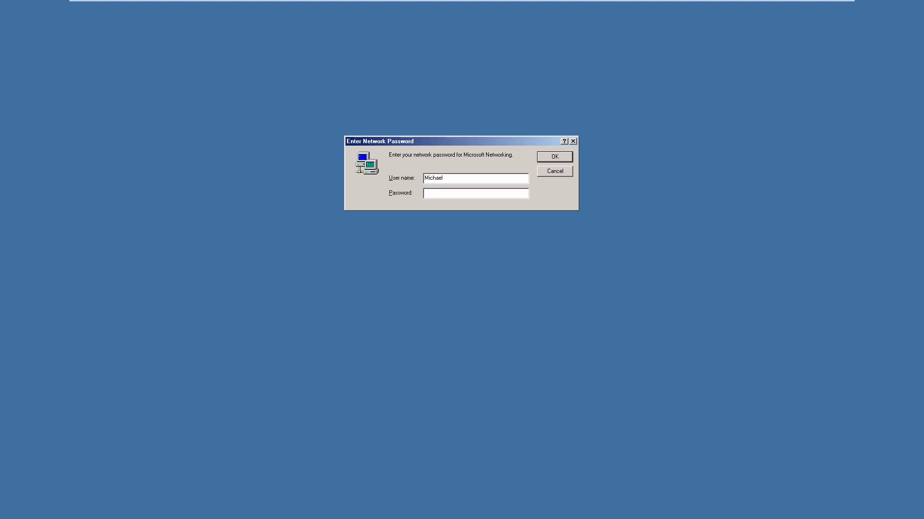
key(Return)
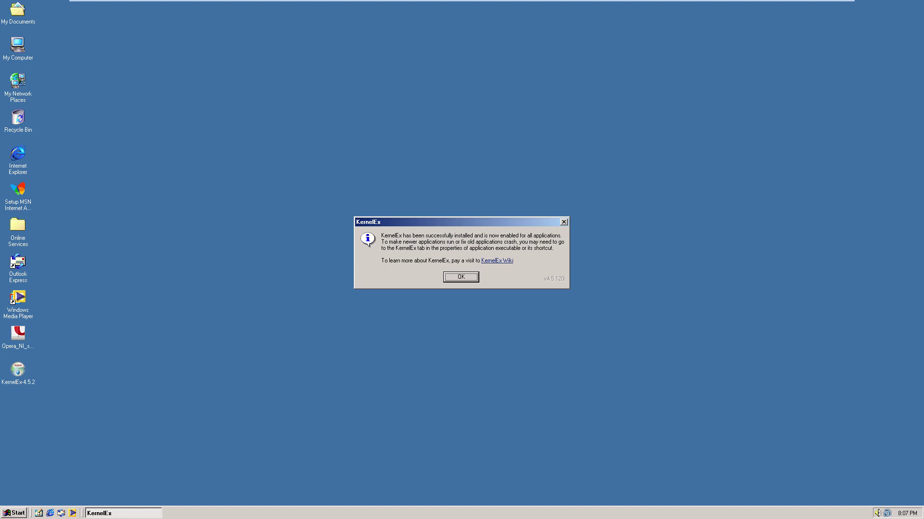
key(Return)
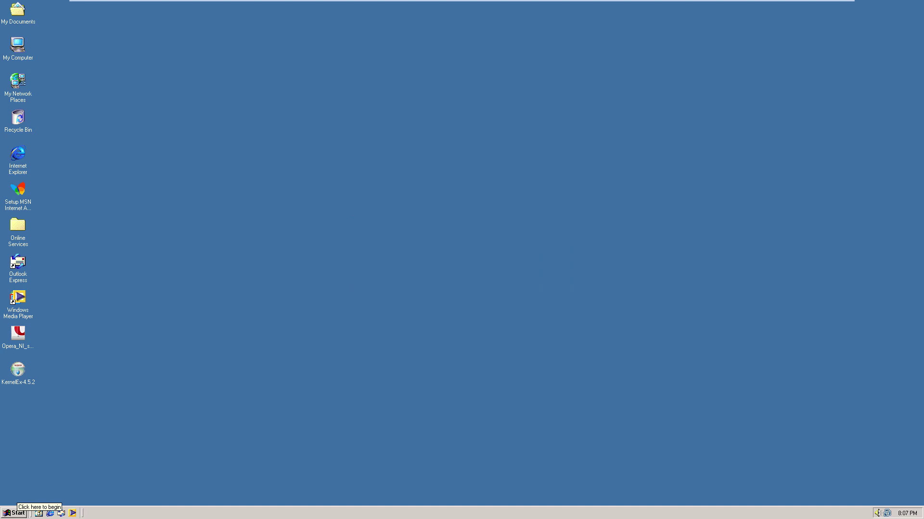
click(15, 512)
key(Escape)
drag(55, 369, 18, 121)
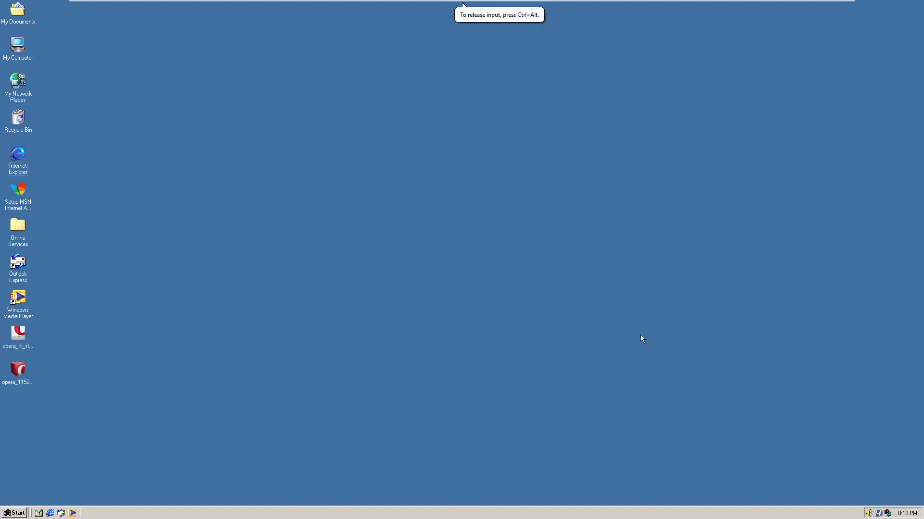
drag(48, 385, 41, 347)
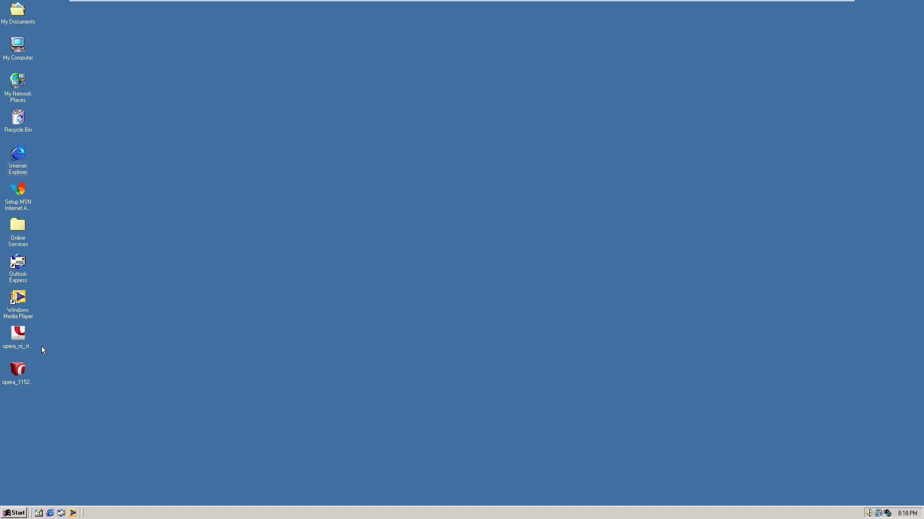
drag(44, 387, 16, 331)
key(ctrl+alt)
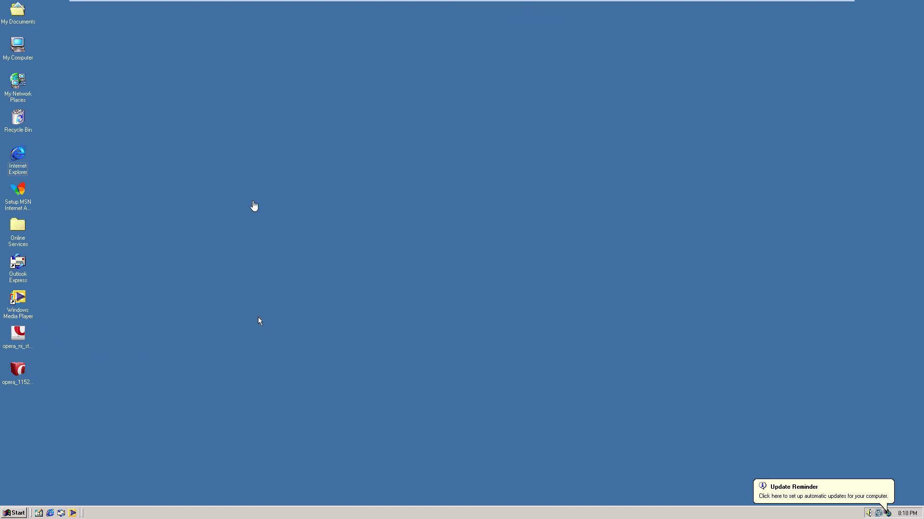
click(254, 207)
double_click(21, 158)
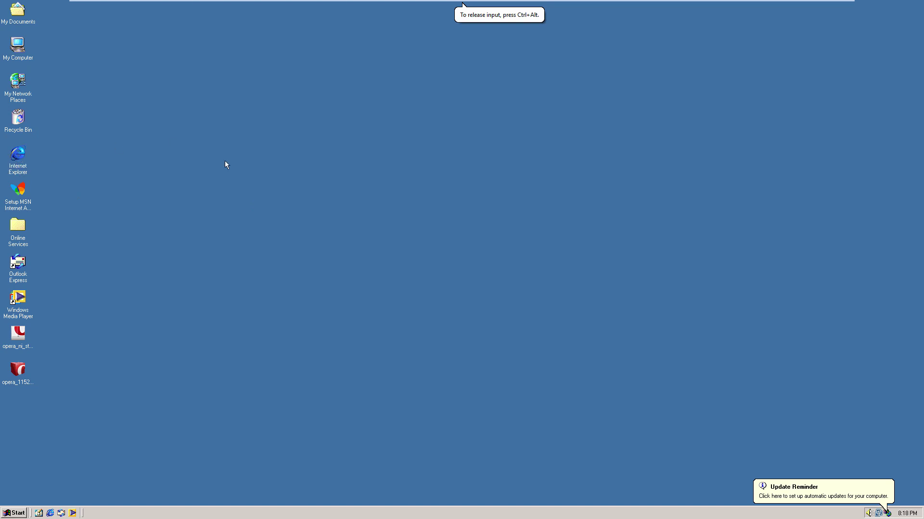
text(http://kernelex.sourceforge.net/wiki/Opera)
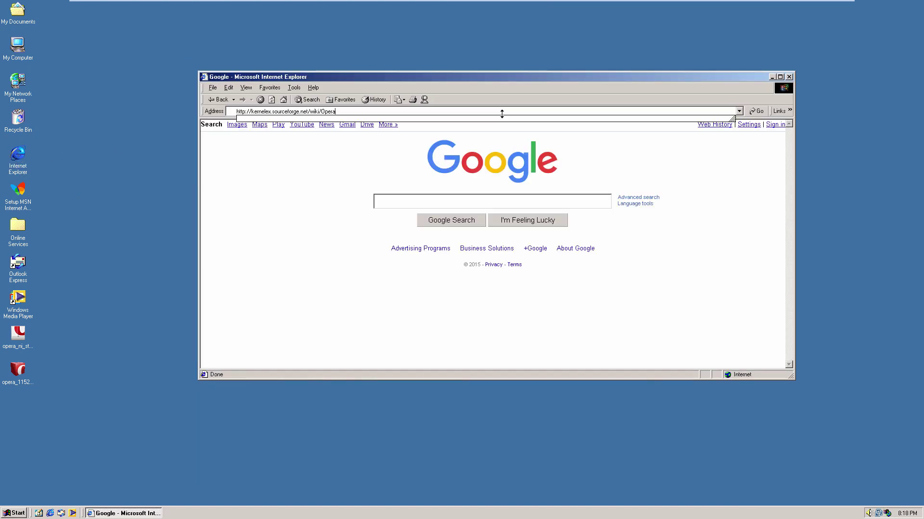
key(Return)
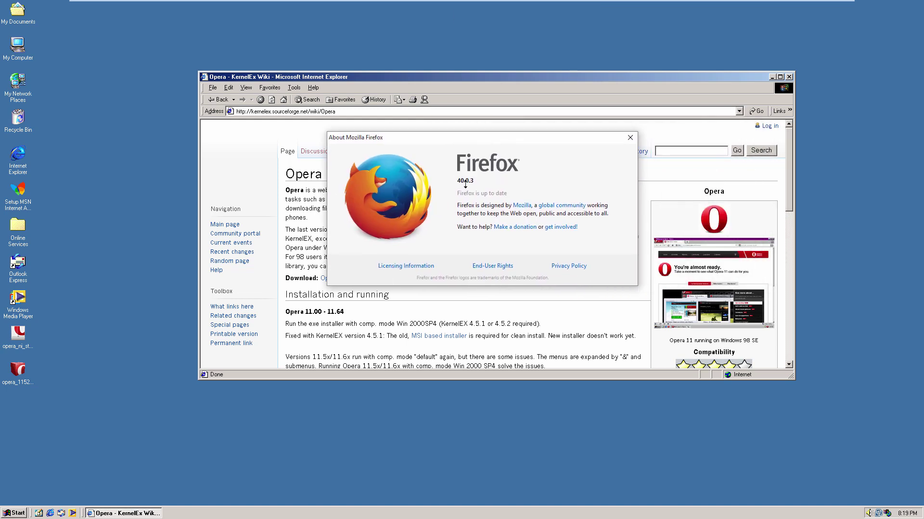
click(438, 238)
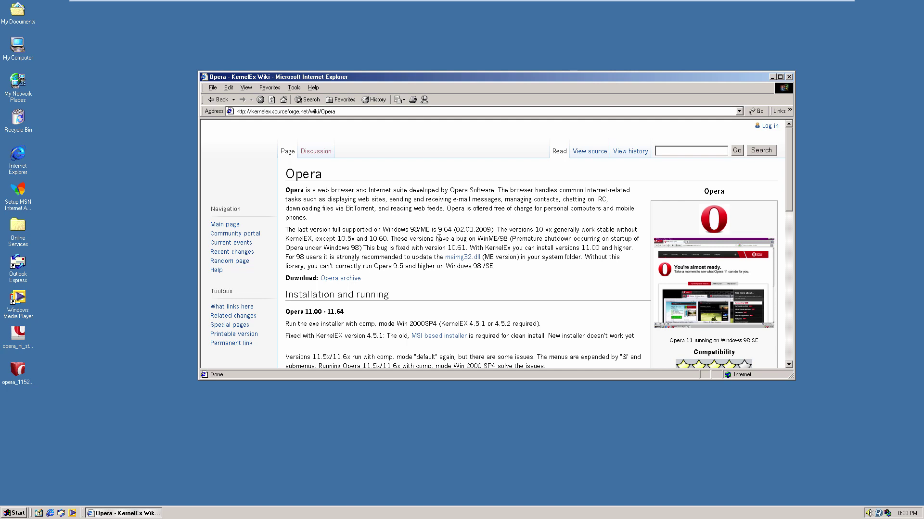
Read the wiki's installation notes for Opera 11.00 - 11.64 and Opera 12.
scroll(588, 254, down, 5)
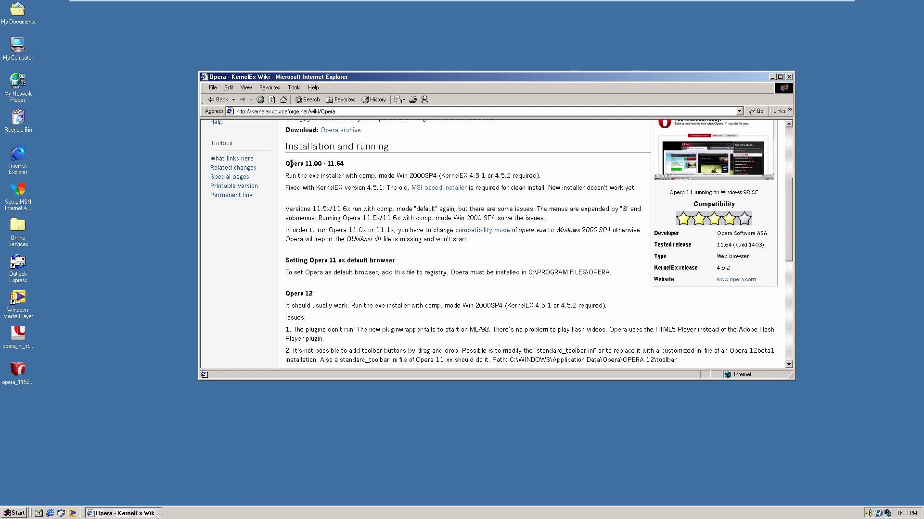
drag(287, 164, 347, 165)
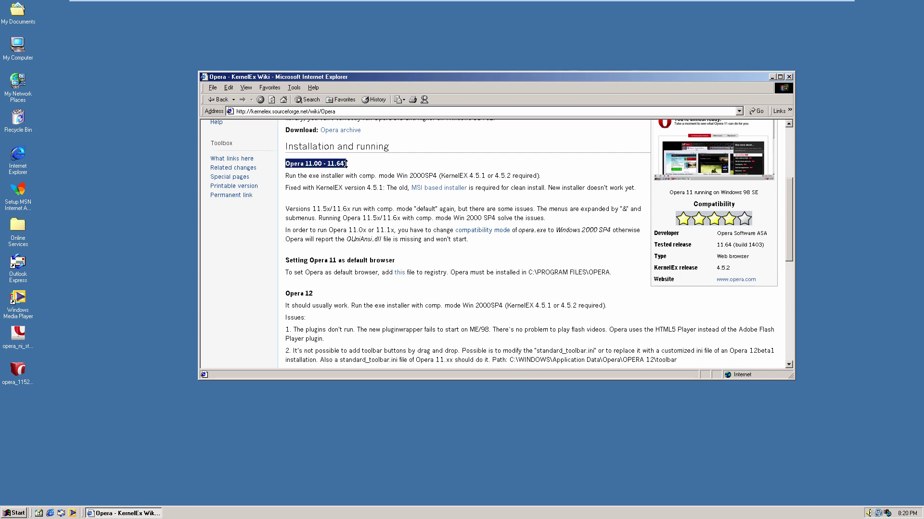
click(347, 164)
scroll(365, 206, down, 5)
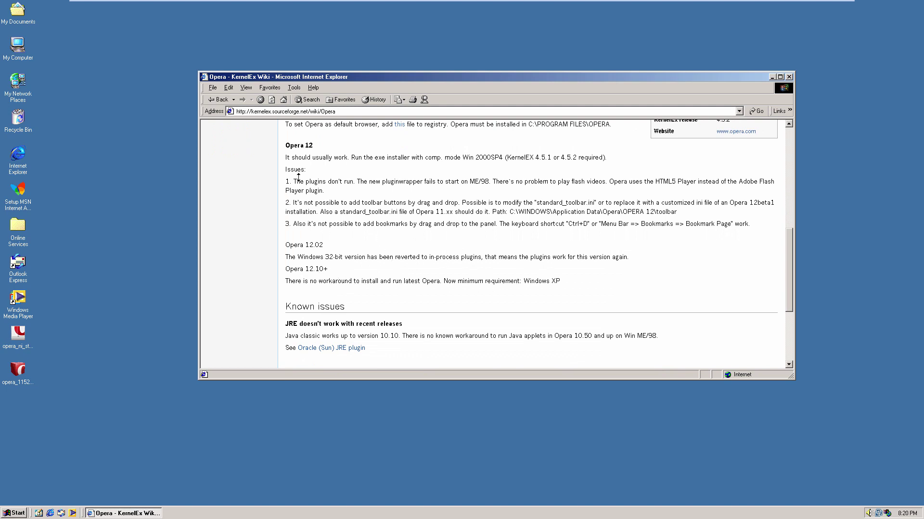
scroll(384, 283, up, 5)
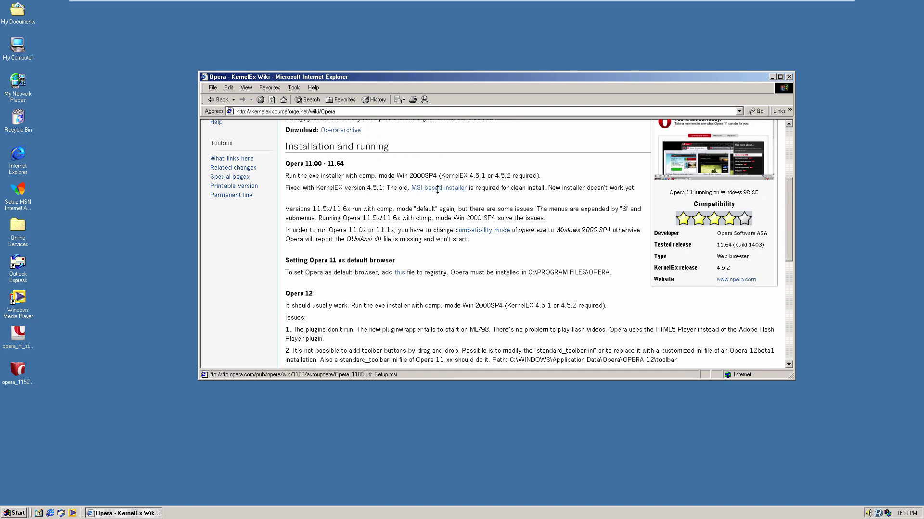
Move the two Opera installers on the desktop to the Recycle Bin.
click(64, 385)
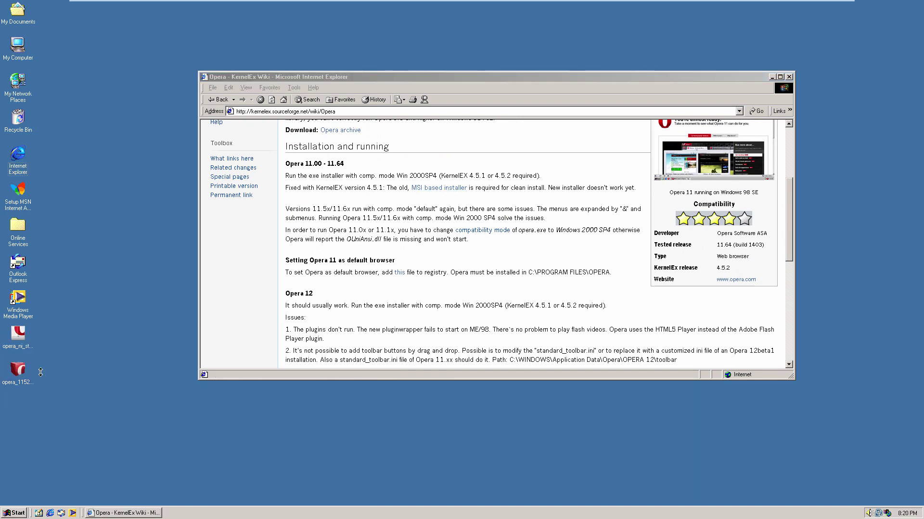
drag(43, 381, 17, 118)
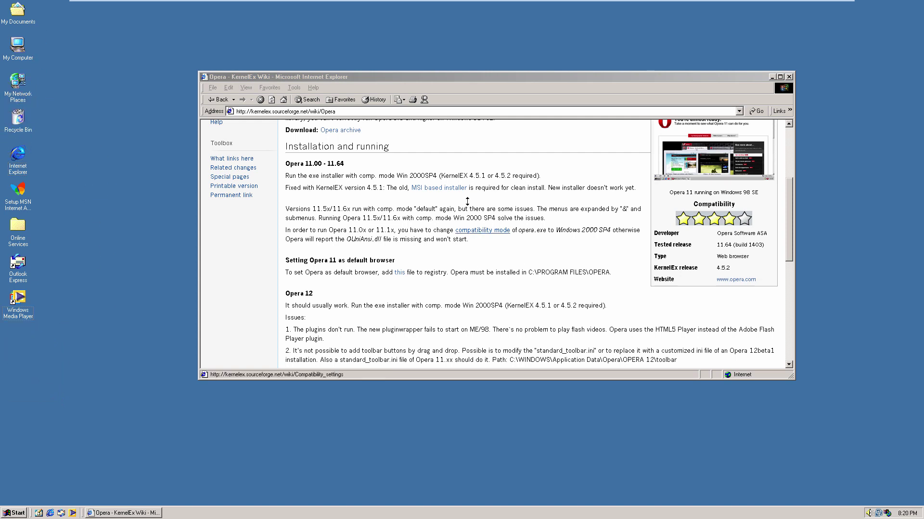
Download the MSI based installer linked on the wiki page, Opera_1100_int_Setup.msi, and save it to the desktop.
click(454, 188)
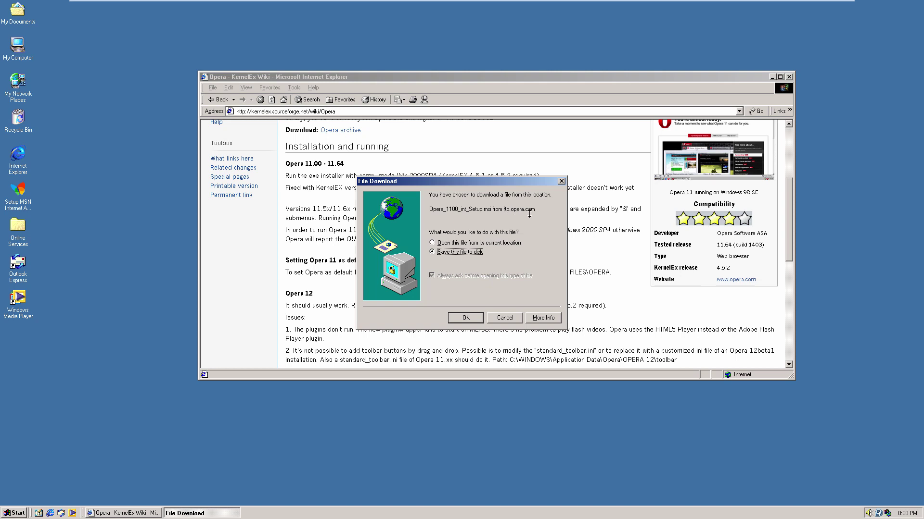
click(473, 316)
click(620, 343)
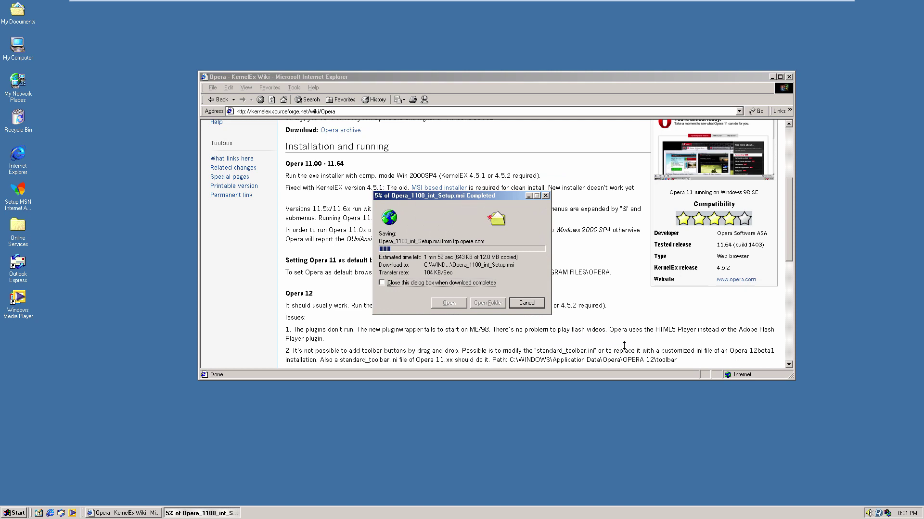
click(580, 306)
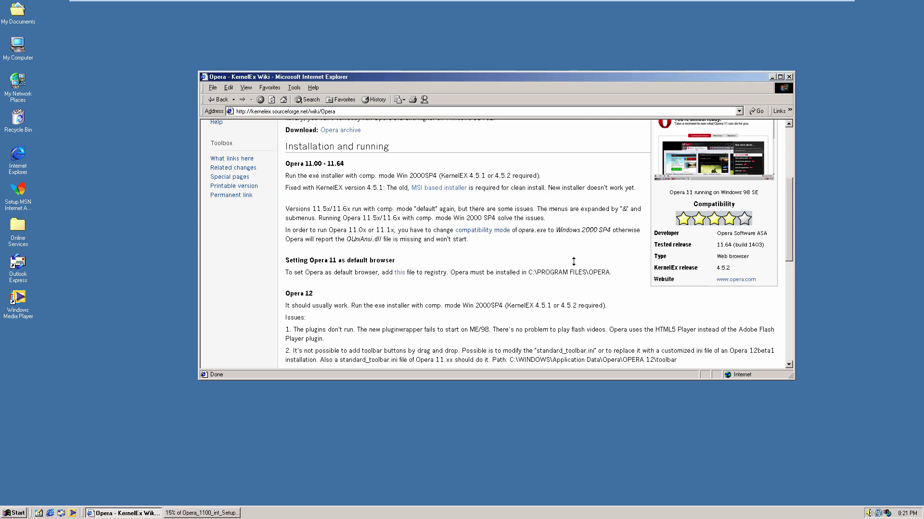
Review the wiki's note on the compatibility mode of opera.exe and QUniAnsi.dll, and check the installer's download progress.
click(58, 411)
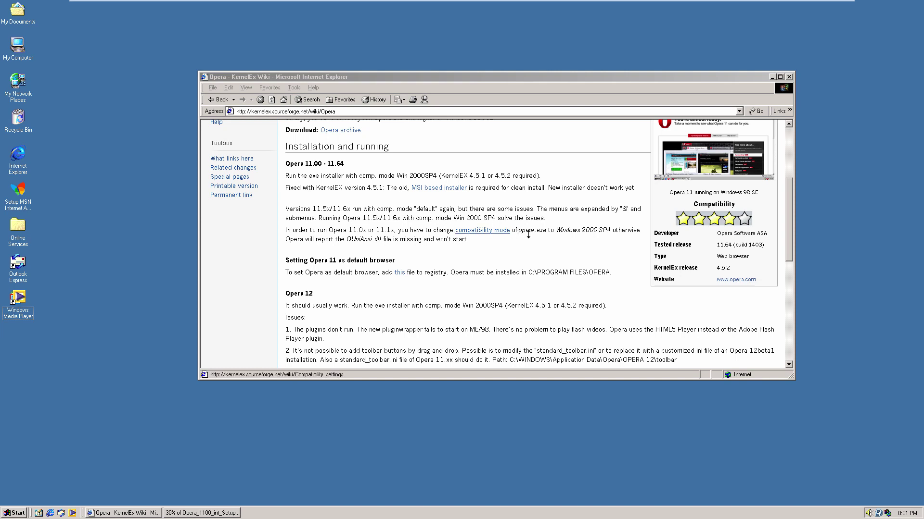
drag(517, 234, 608, 232)
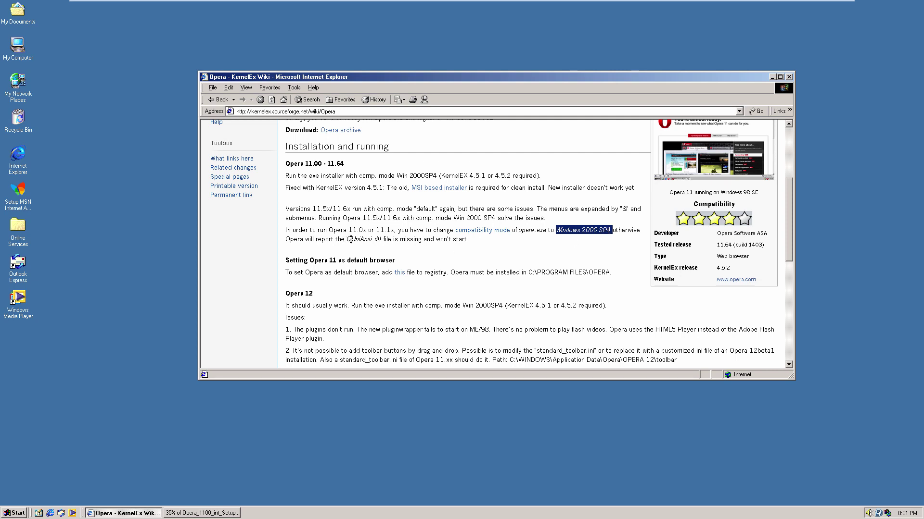
drag(347, 239, 383, 239)
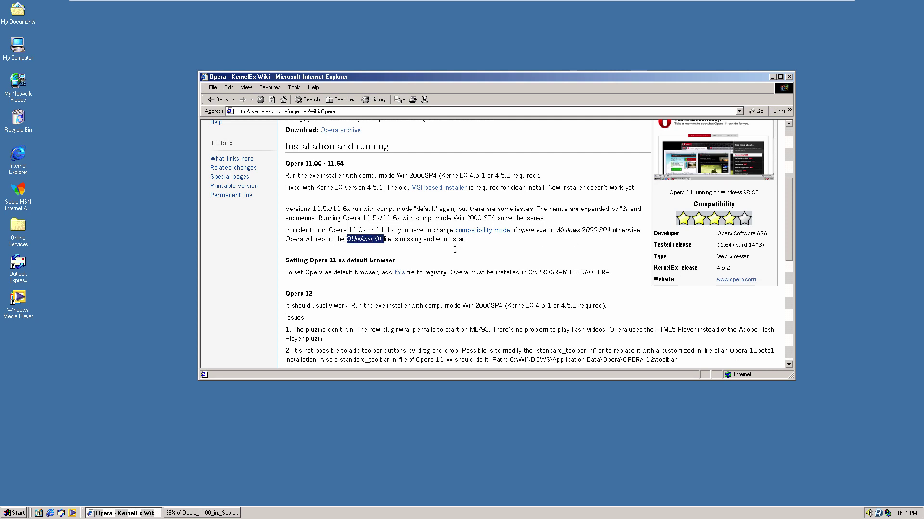
click(485, 252)
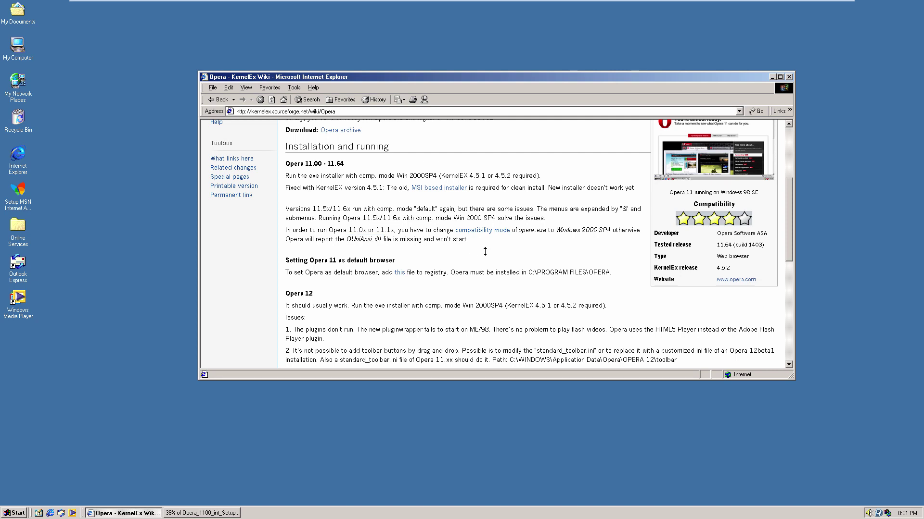
click(219, 511)
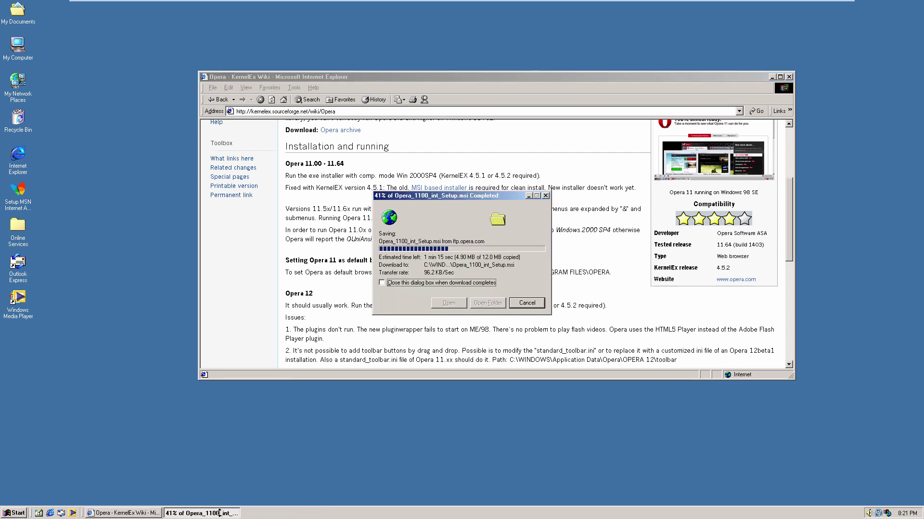
click(261, 321)
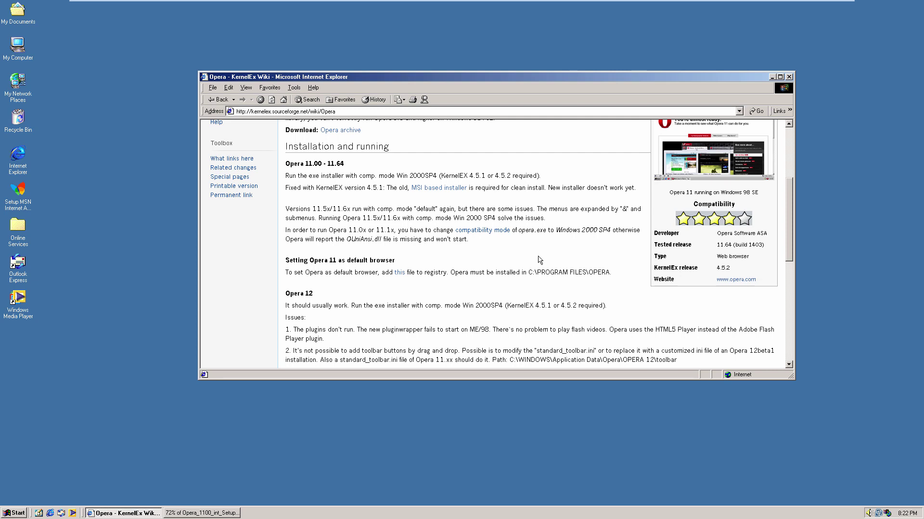
Run the downloaded Opera 11.00 installer, choose Opera as default browser, and keep the default install folder and icon options.
click(202, 513)
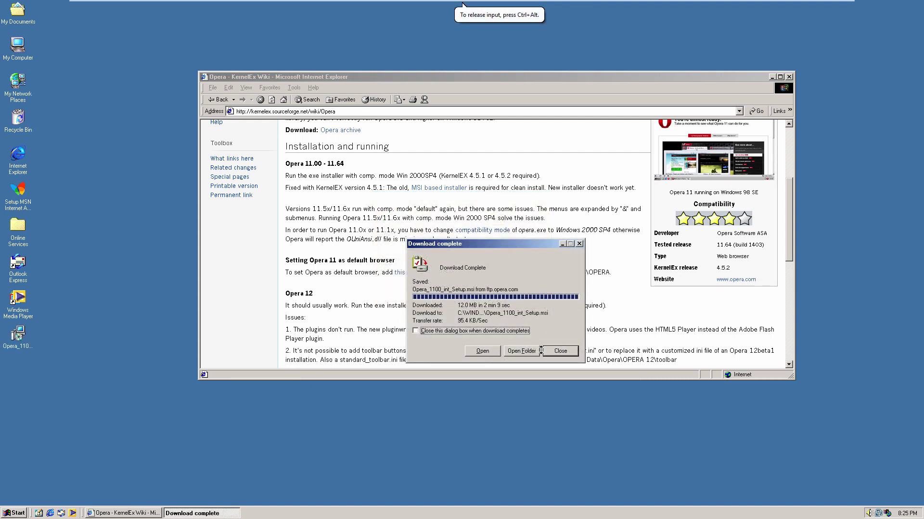
click(490, 351)
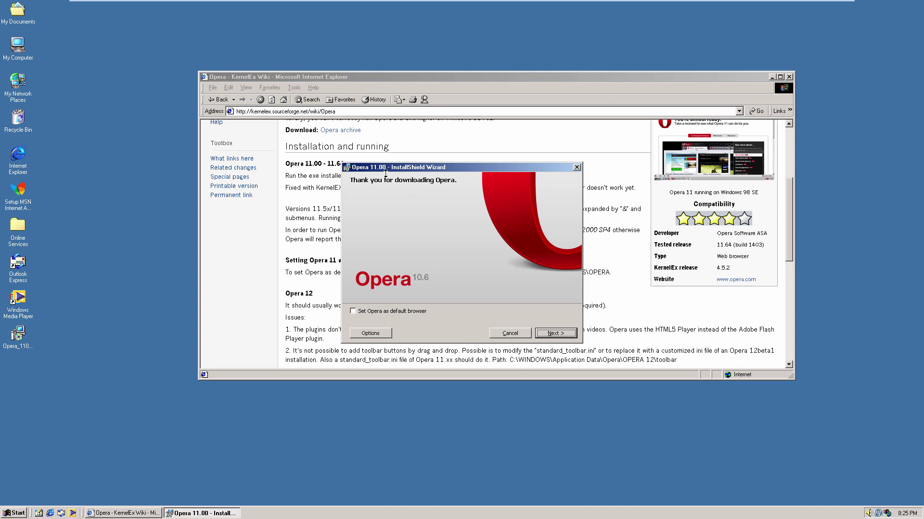
click(356, 312)
click(383, 334)
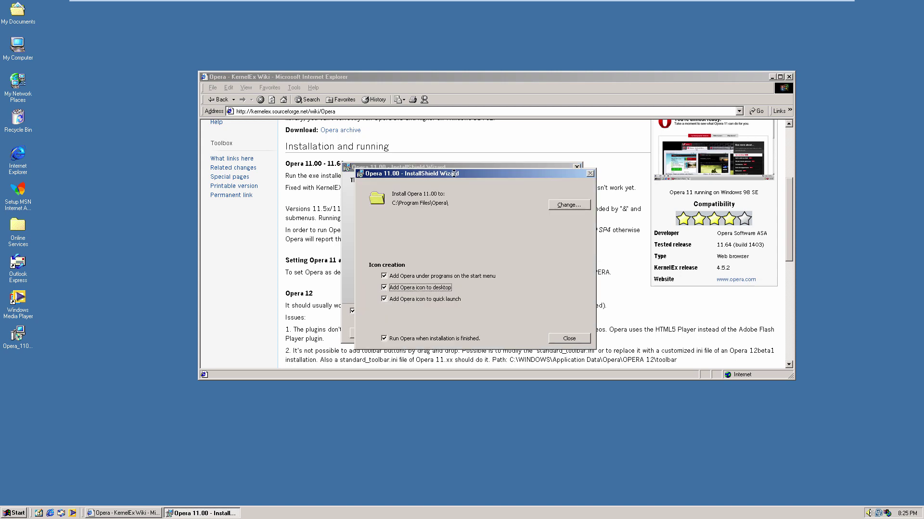
drag(426, 174, 559, 219)
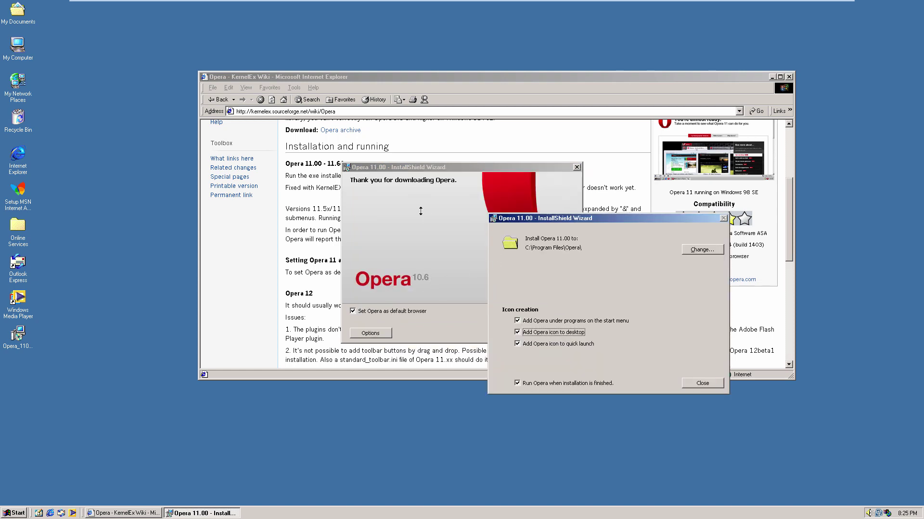
drag(537, 220, 411, 177)
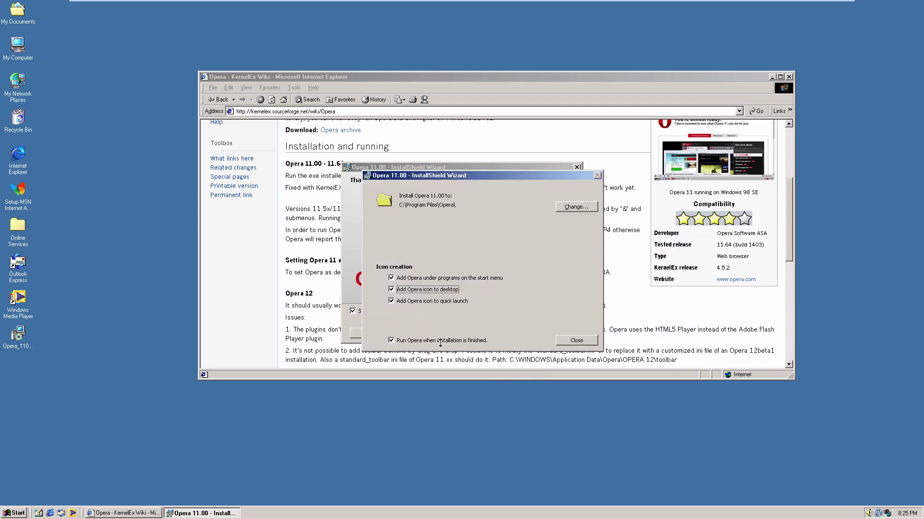
click(573, 341)
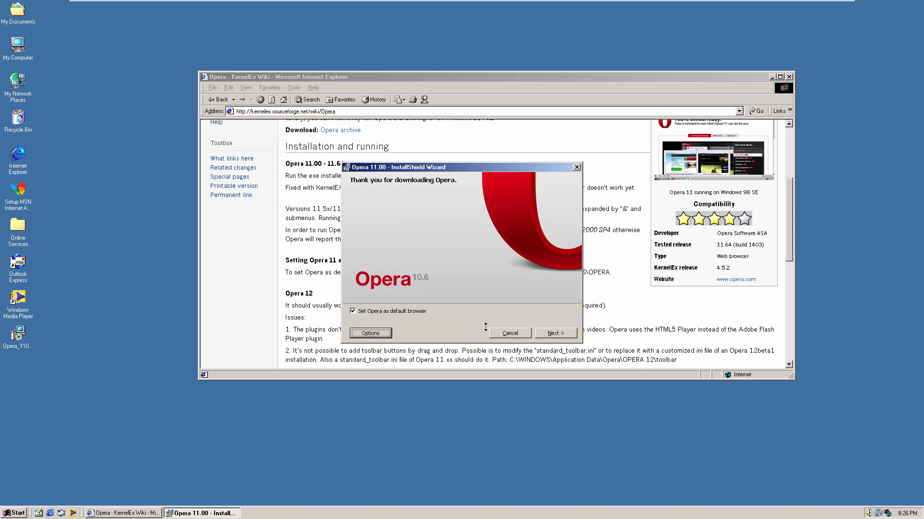
Accept the Opera licence agreement, install the browser and dismiss the error dialogs.
click(553, 333)
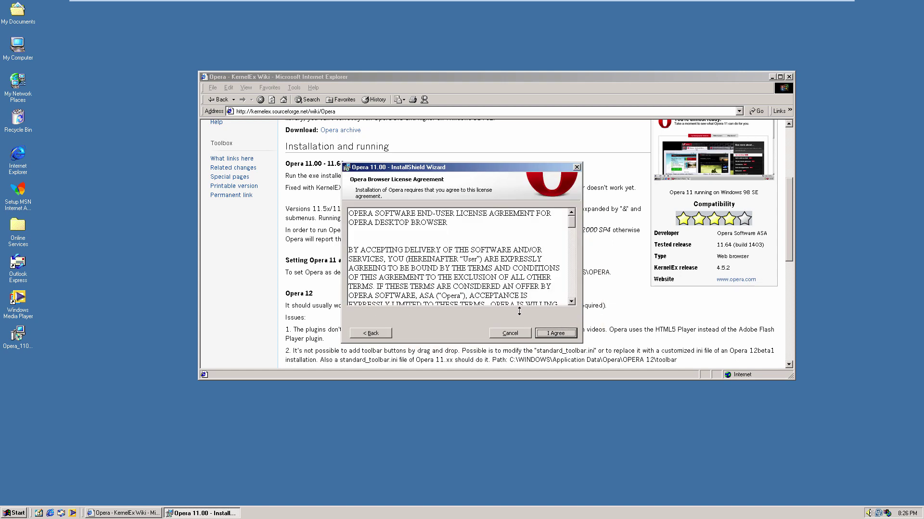
click(554, 327)
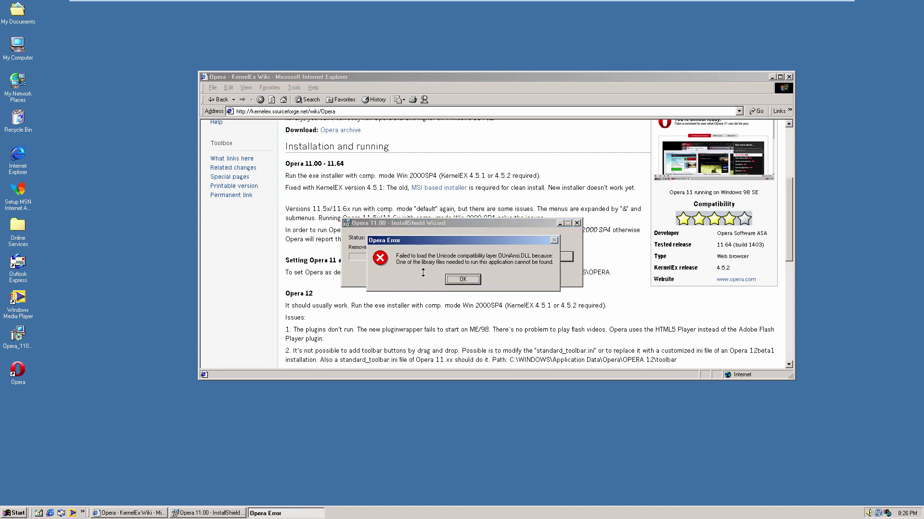
click(462, 279)
click(462, 279)
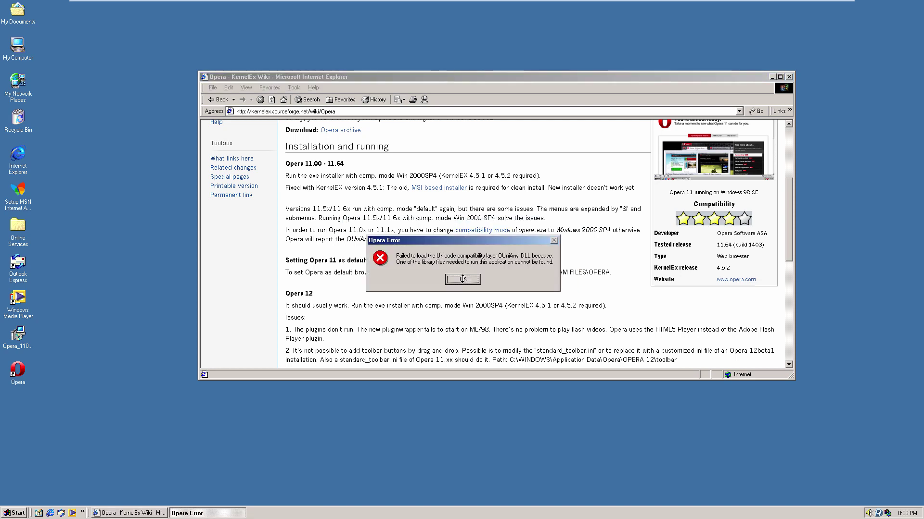
click(463, 279)
Try to launch Opera from its desktop shortcut and dismiss the error dialog.
double_click(19, 370)
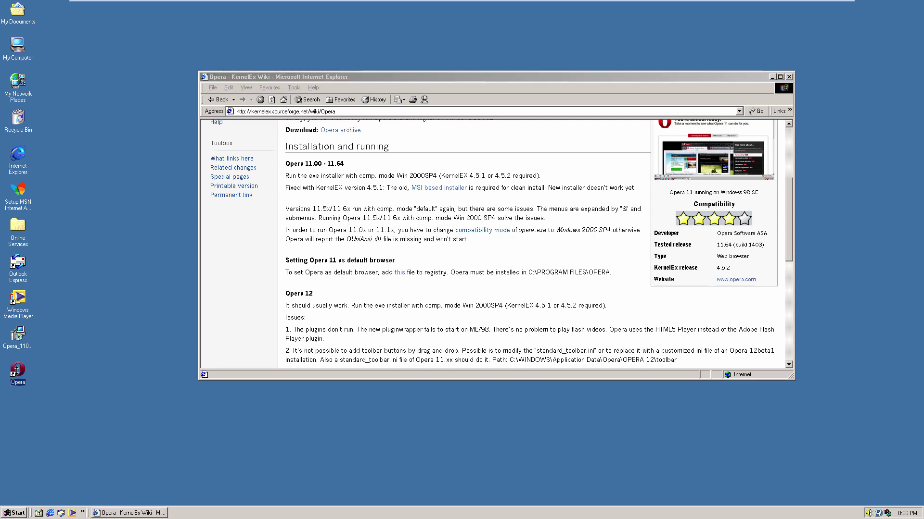
click(464, 281)
Set a specific KernelEx compatibility mode in the Opera shortcut's properties, using Windows 2000 SP4 as the wiki instructs.
right_click(23, 373)
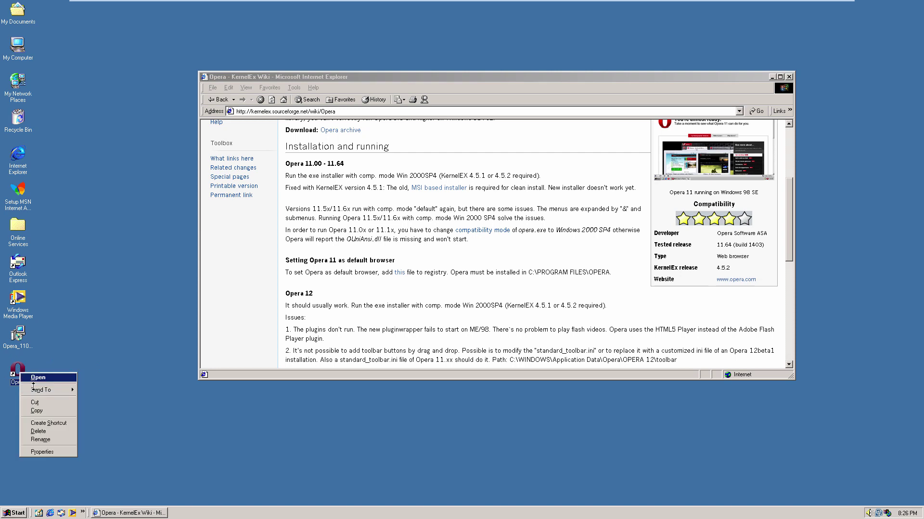
click(41, 452)
click(85, 310)
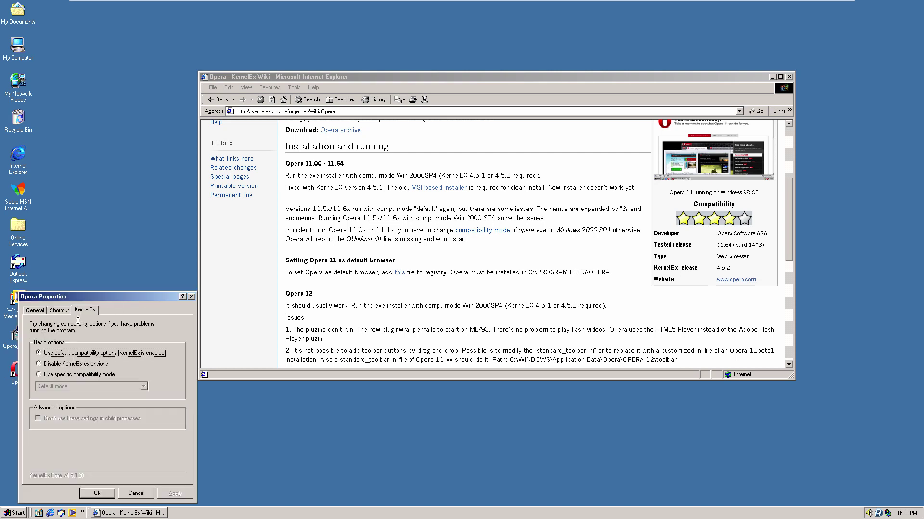
click(52, 374)
click(74, 386)
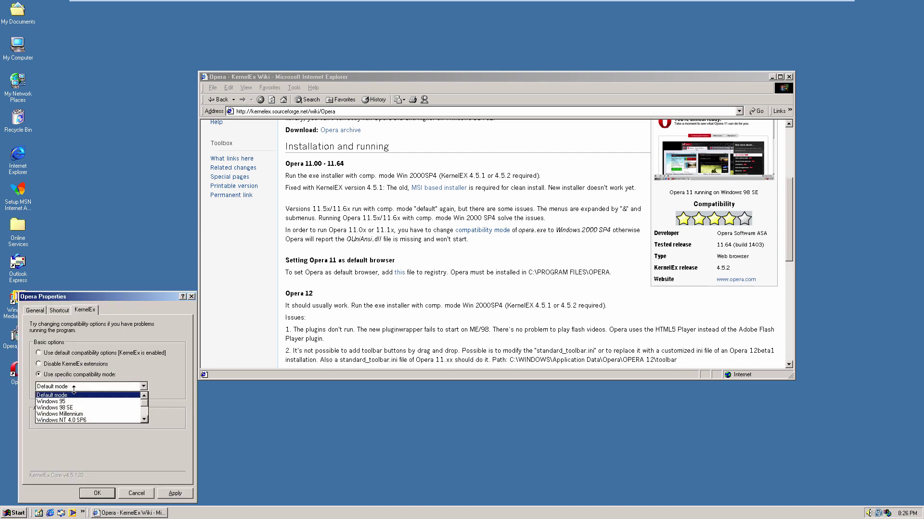
click(95, 410)
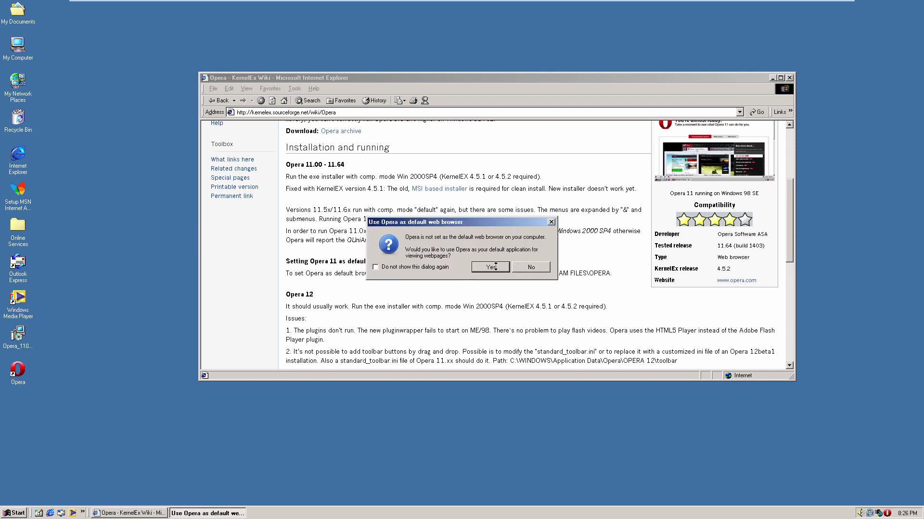
Agree to use Opera as the default web browser, then reposition and widen its window.
click(490, 267)
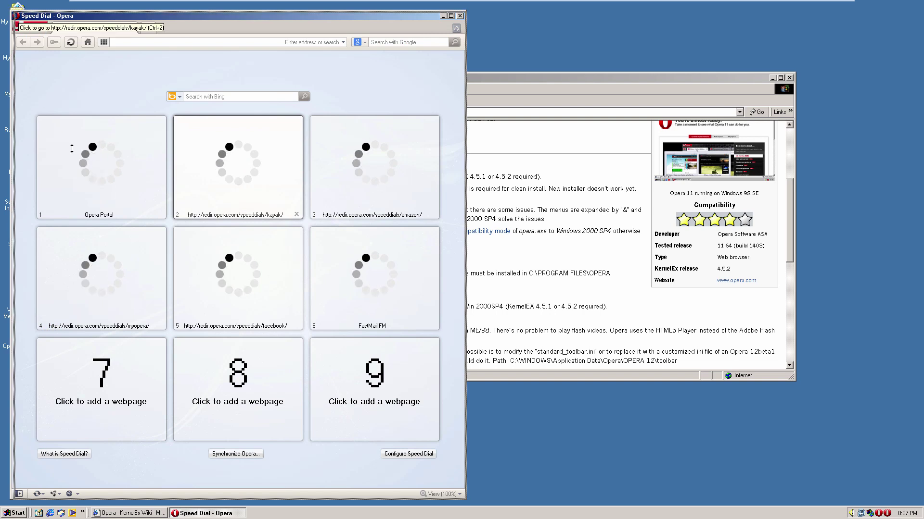
drag(223, 34, 338, 29)
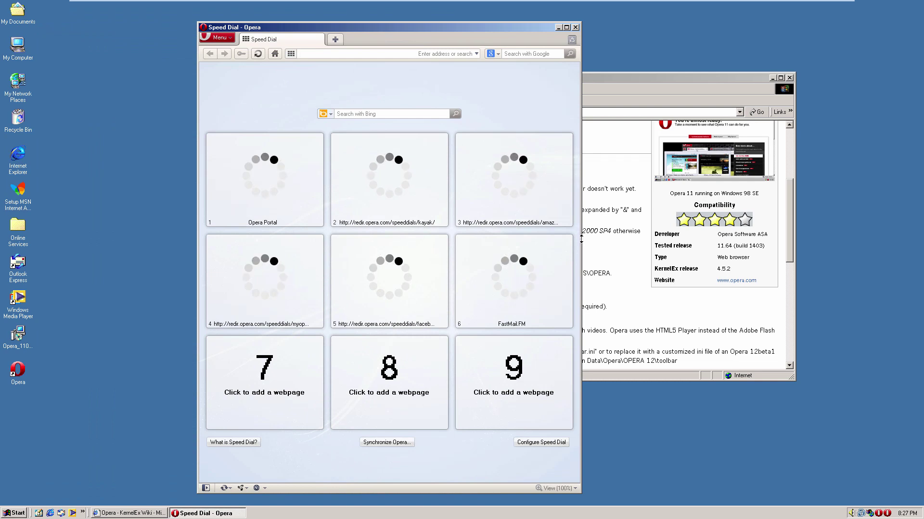
drag(581, 239, 855, 243)
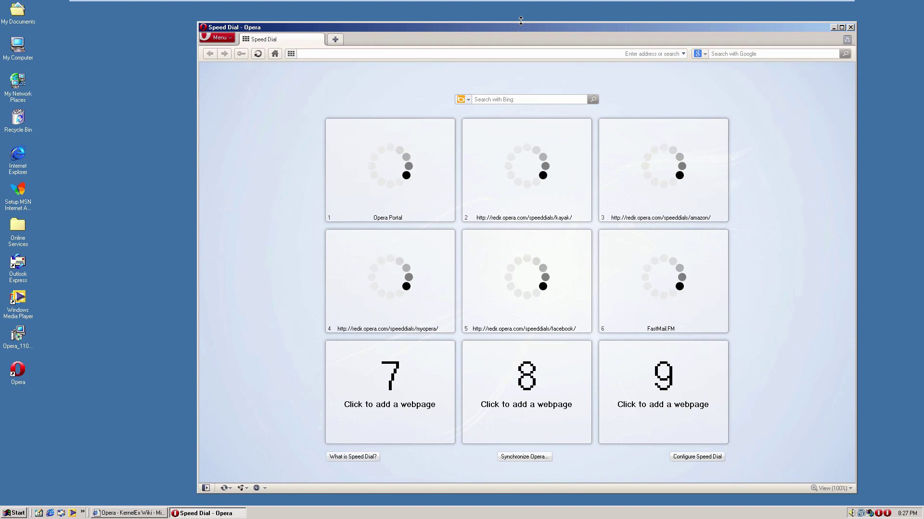
Bring up Opera from the system tray and open a new Speed Dial tab.
right_click(884, 514)
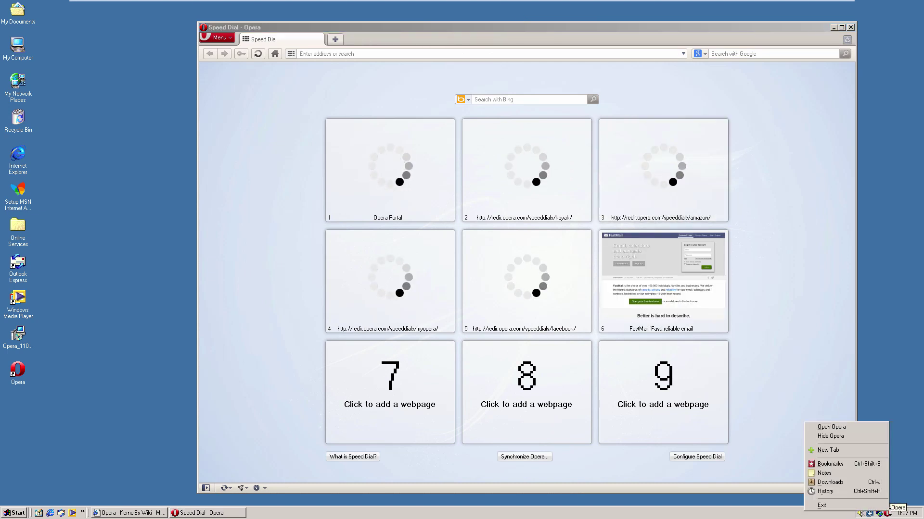
click(831, 428)
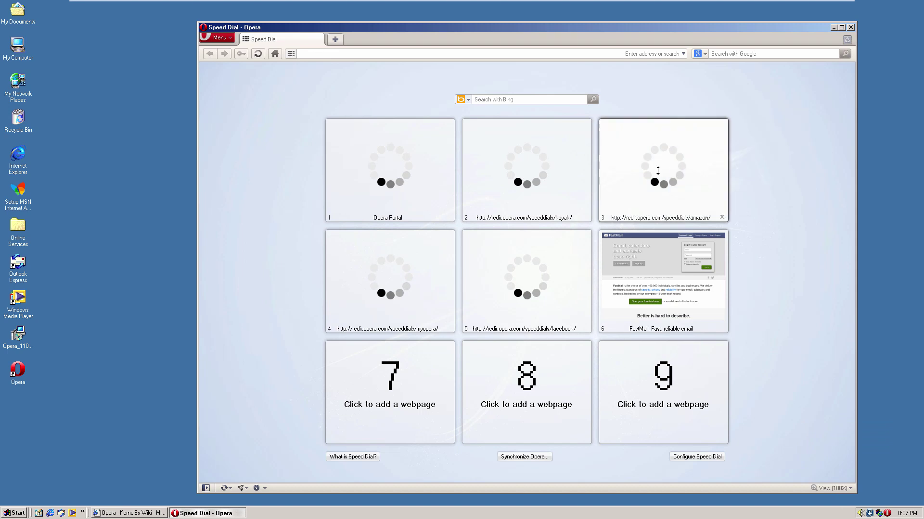
click(336, 39)
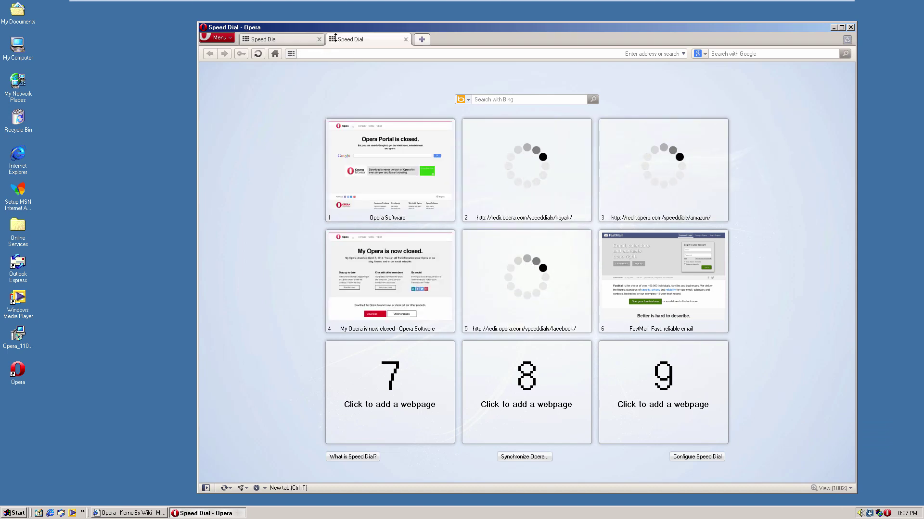
Close the extra Speed Dial tab and load google.com in a maximized window.
drag(336, 36, 295, 36)
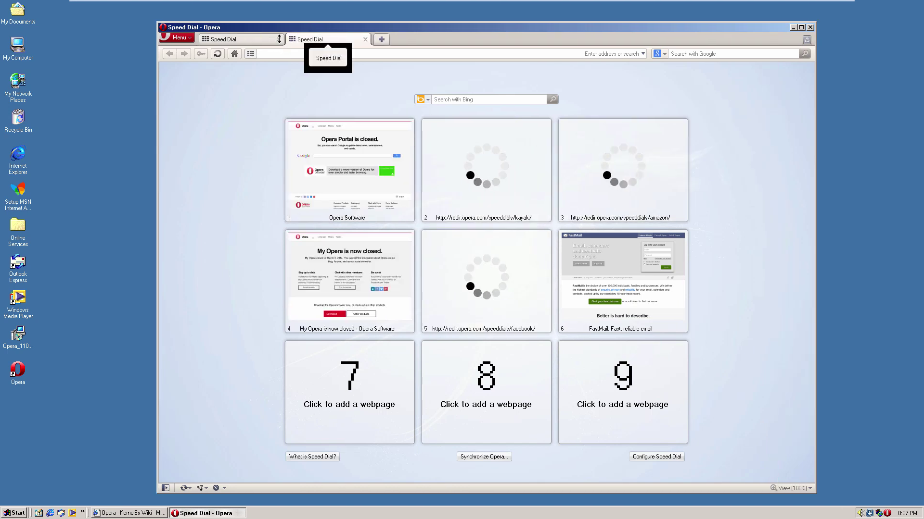
key(ctrl+w)
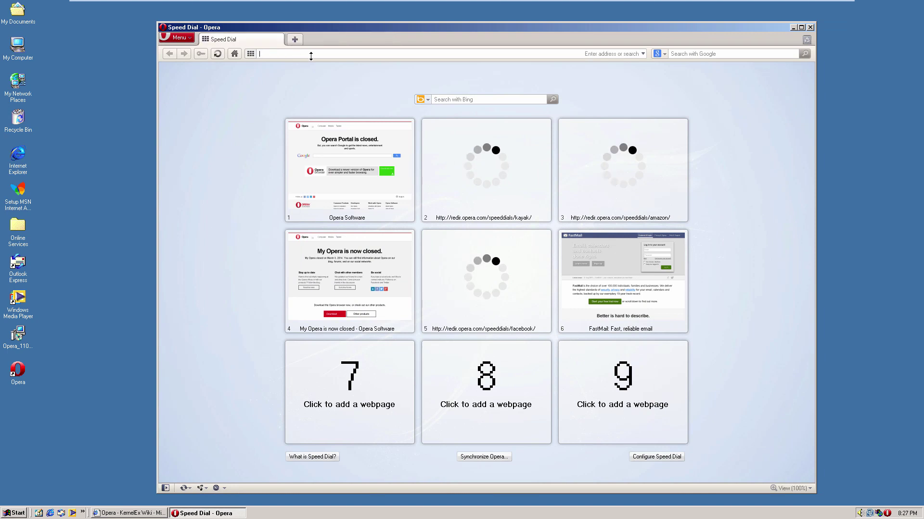
text(google.com)
key(Return)
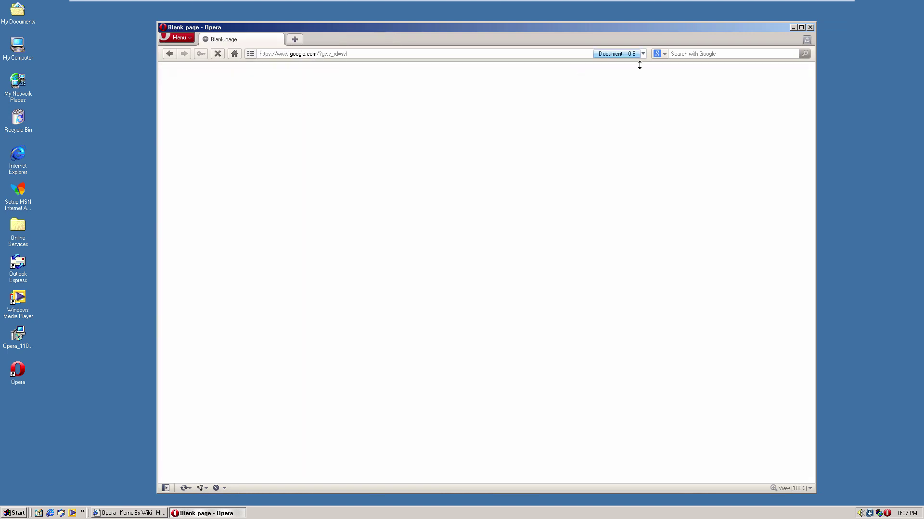
double_click(789, 26)
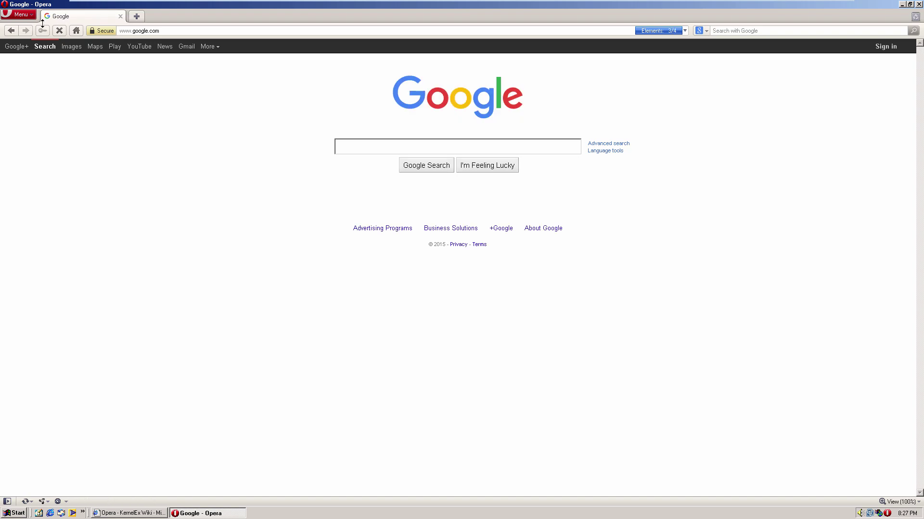
click(25, 19)
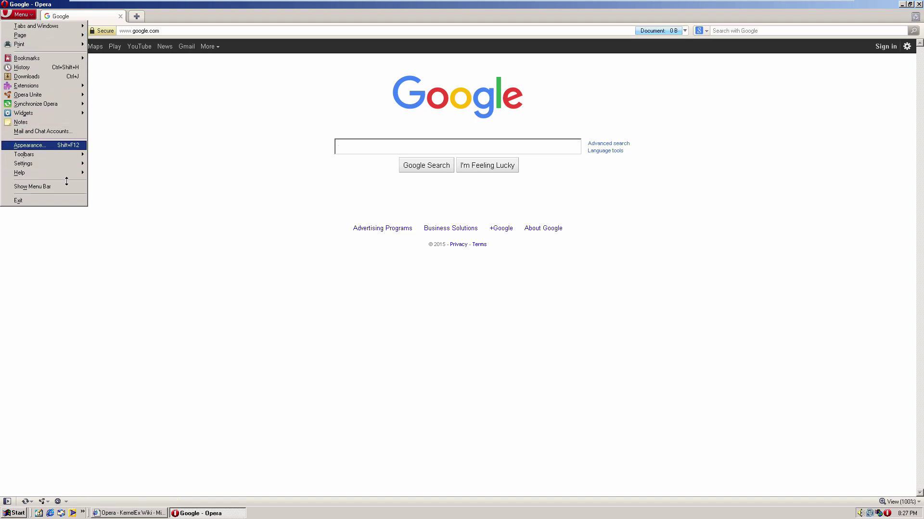
click(192, 194)
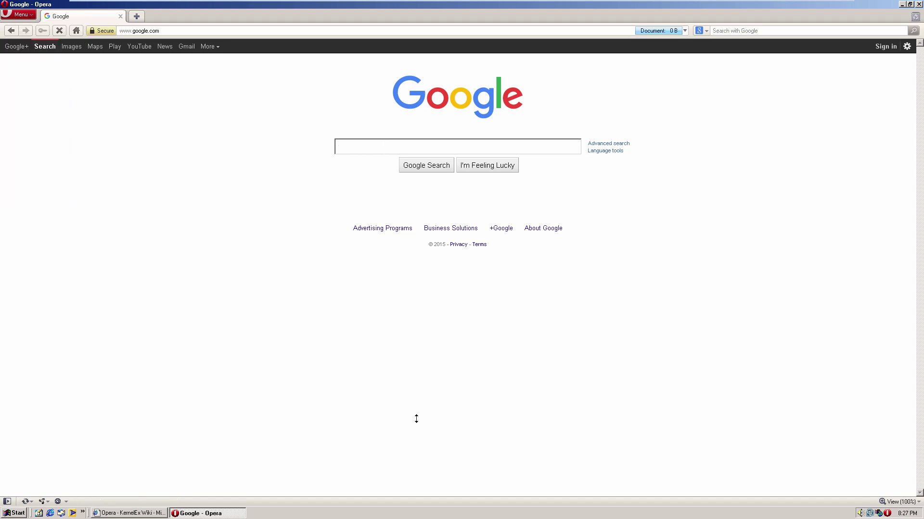
Go to youtube.com/mjd7999 and open the channel's video "What is a GPU? - The Anatomy of a Computer".
click(223, 31)
text(yout)
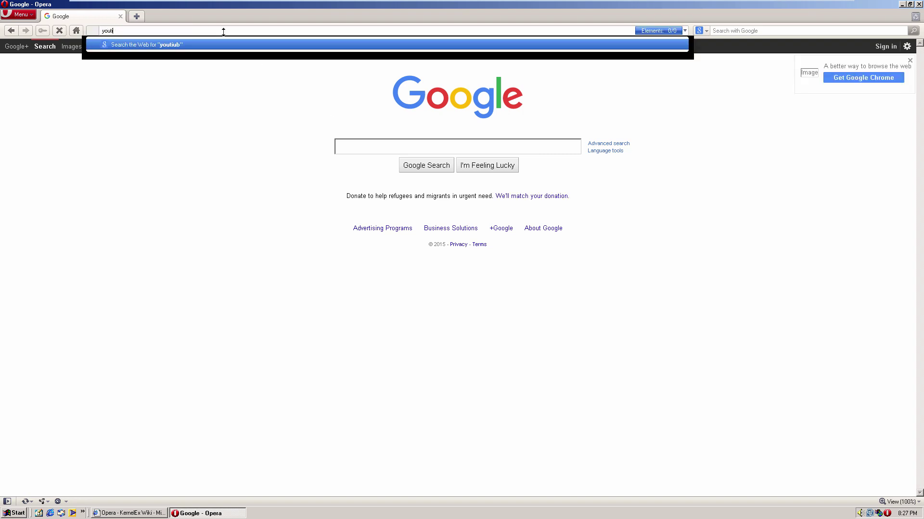
text(ube)
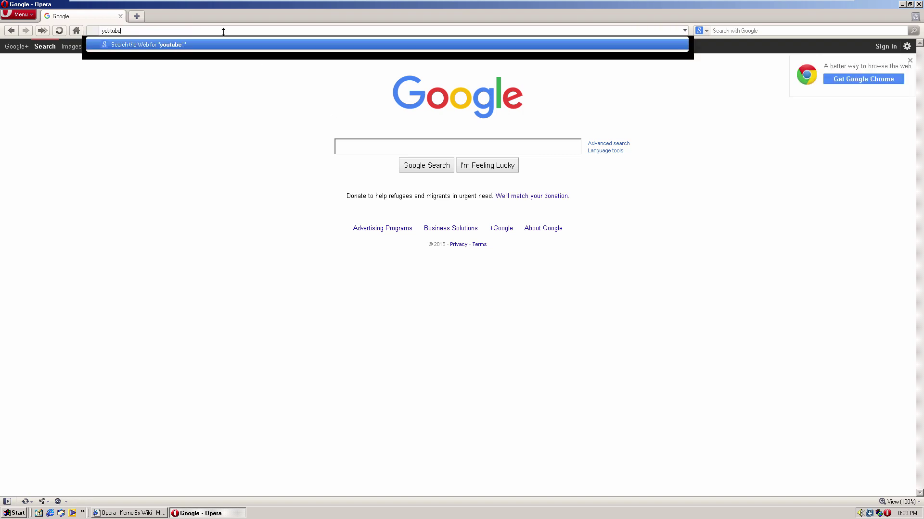
text(.com/m)
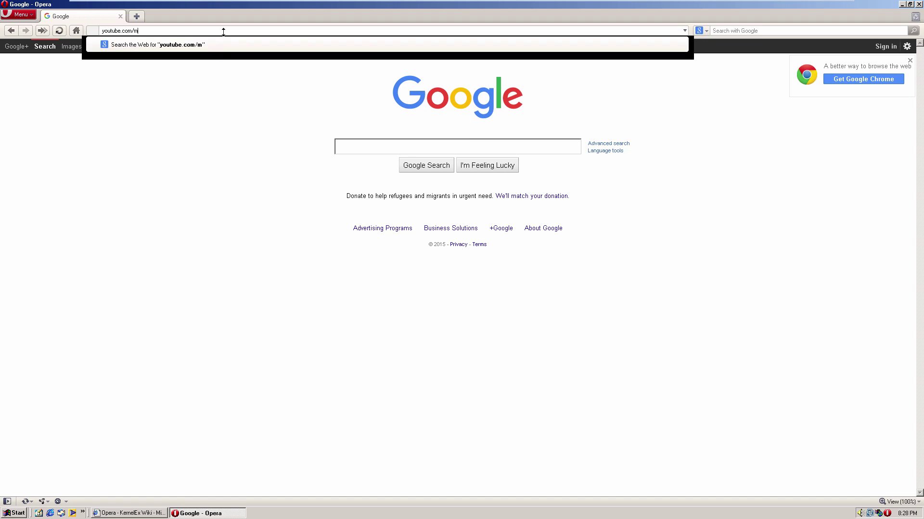
text(jd7999)
key(Return)
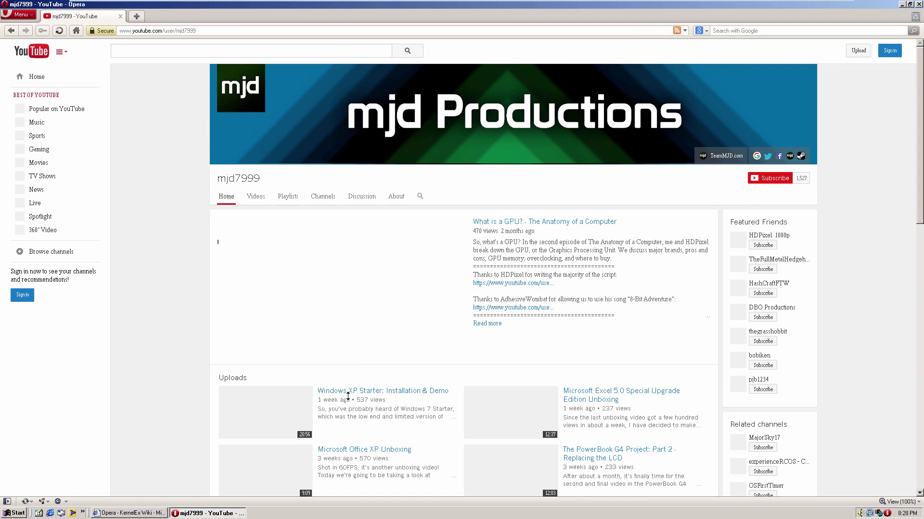
click(260, 196)
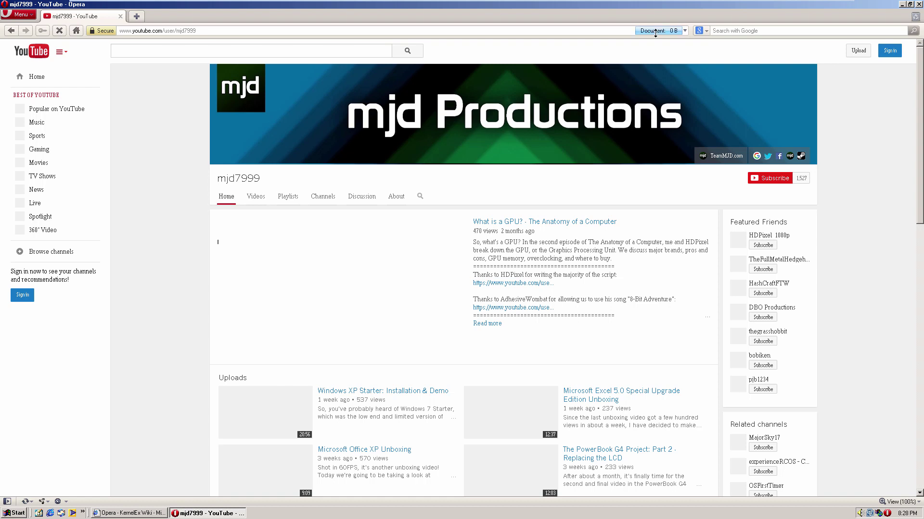
click(498, 220)
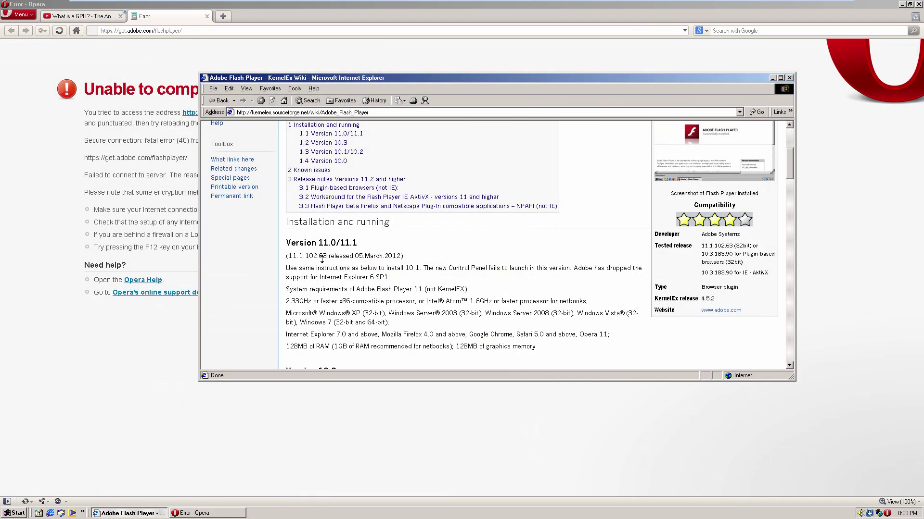
Read the installation notes for Flash Player version 11.0/11.1 on the KernelEx wiki page in Internet Explorer.
double_click(392, 258)
click(397, 257)
scroll(414, 255, down, 3)
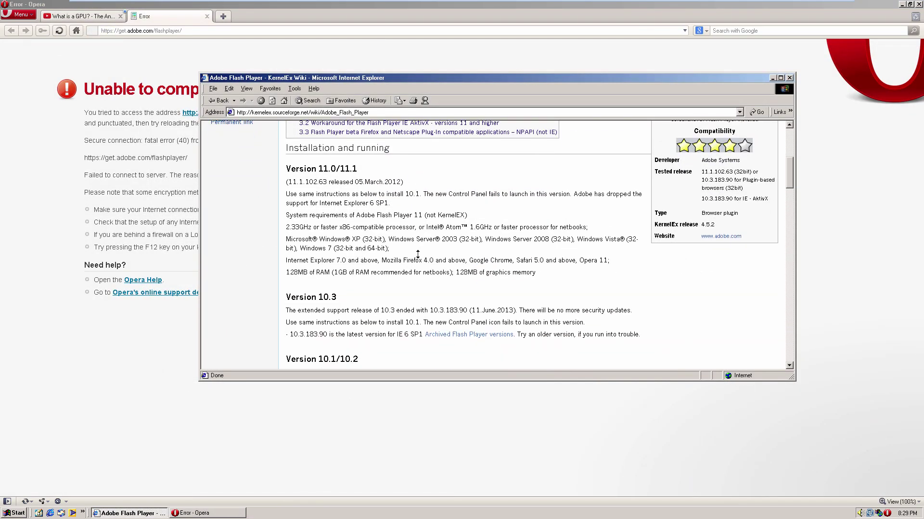
scroll(340, 197, up, 3)
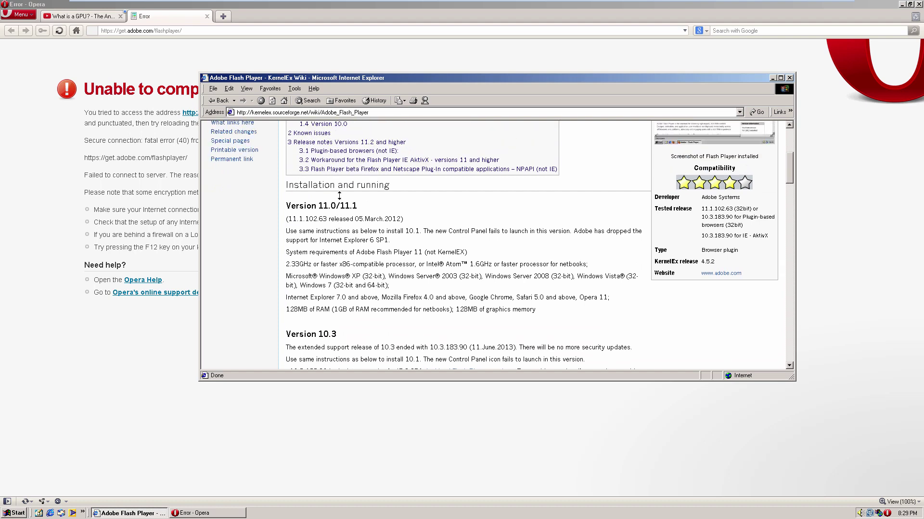
click(340, 173)
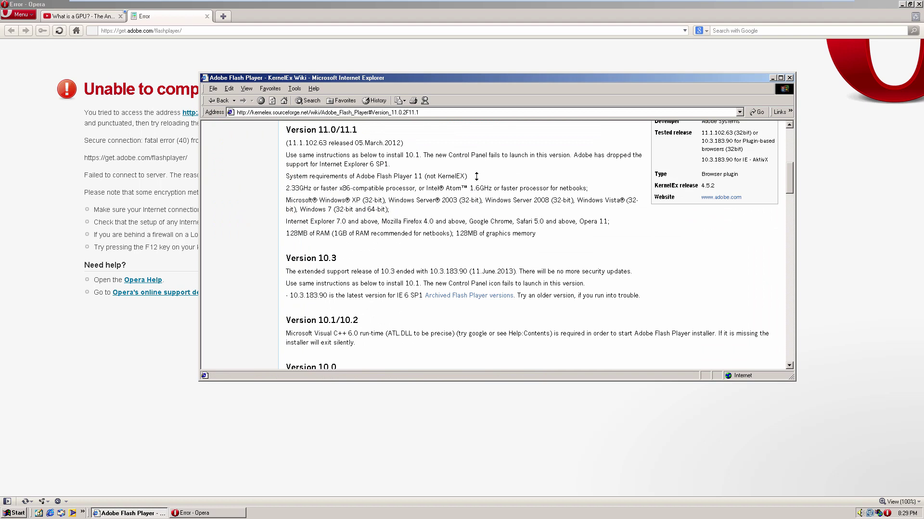
Download fp_11.2.202.508_archive.zip from the wiki's archived Flash Player versions link to My Documents in Opera, and show the downloads list in a restored window.
right_click(452, 296)
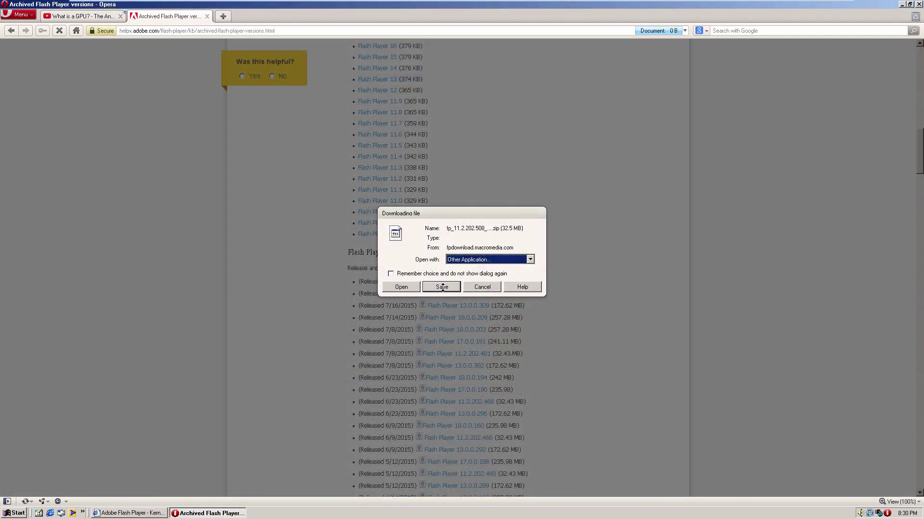
click(440, 287)
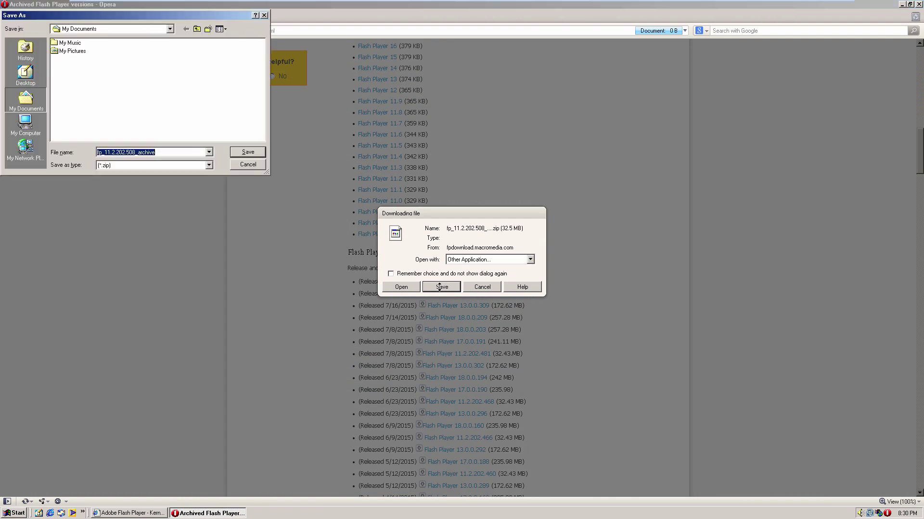
click(248, 152)
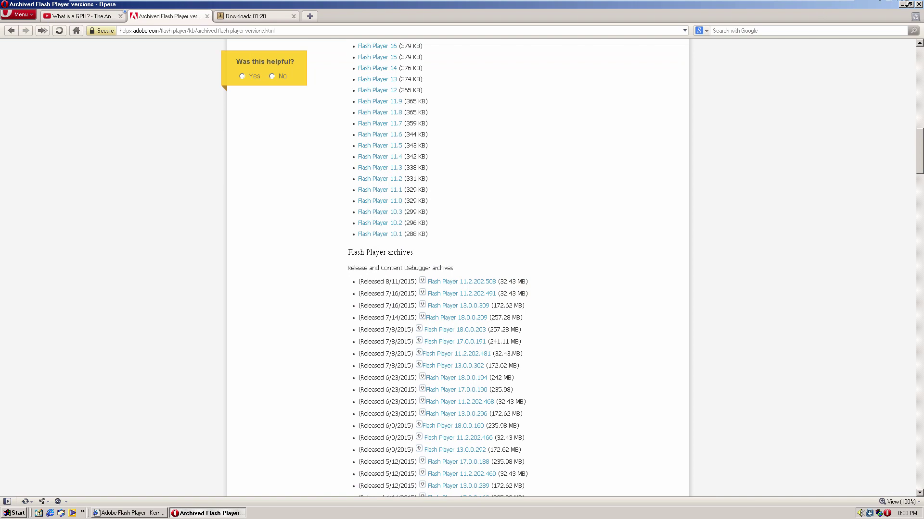
click(908, 4)
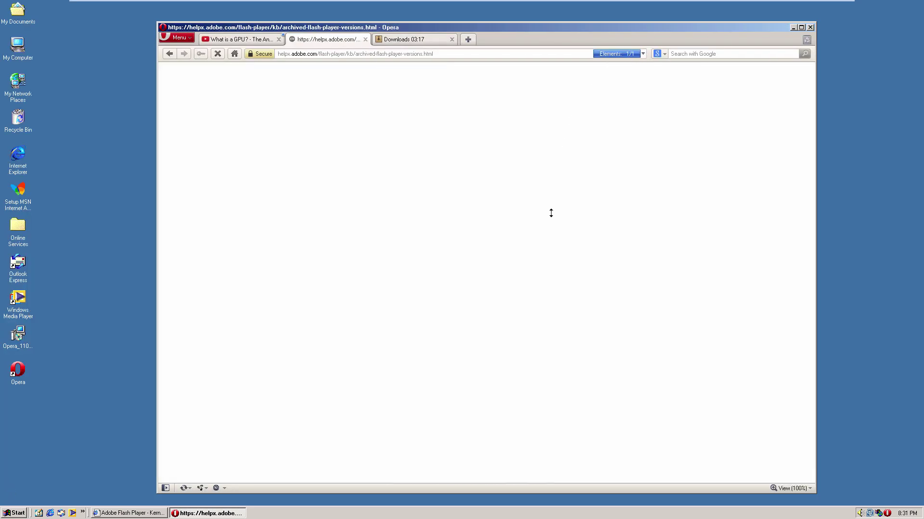
click(412, 39)
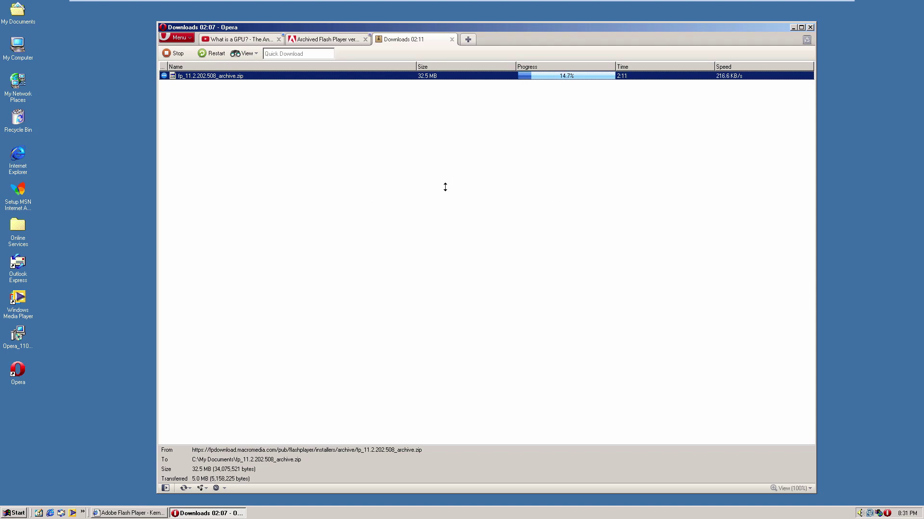
Open the About Opera page and examine its version and system information, paths and third-party credits.
click(187, 35)
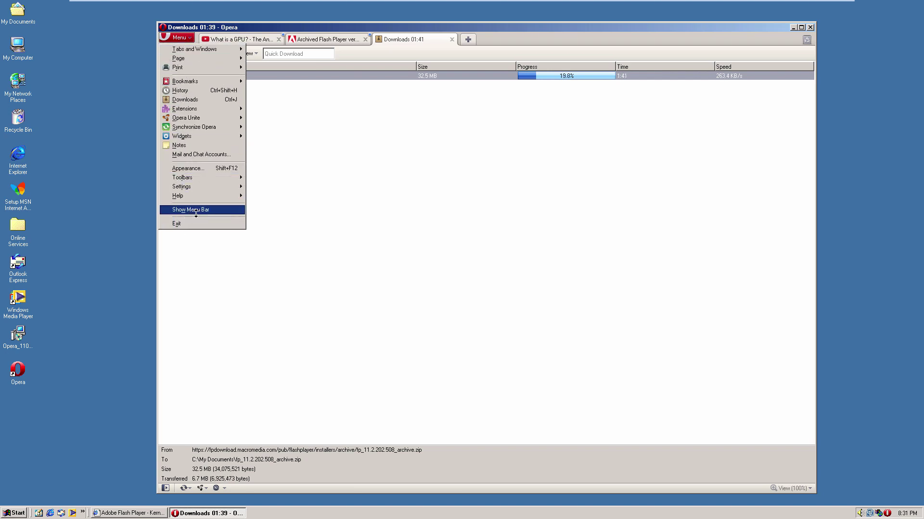
mouse_move(202, 195)
click(267, 247)
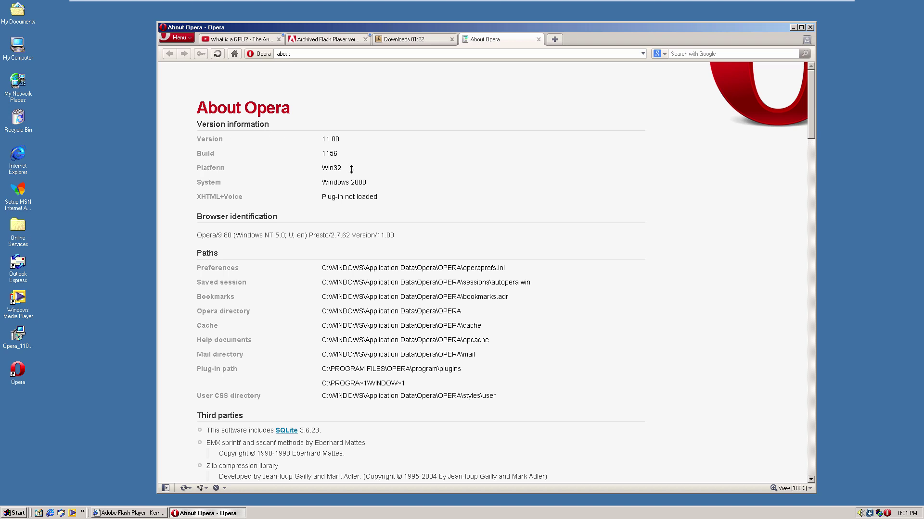
drag(323, 182, 377, 185)
click(383, 184)
middle_click(395, 299)
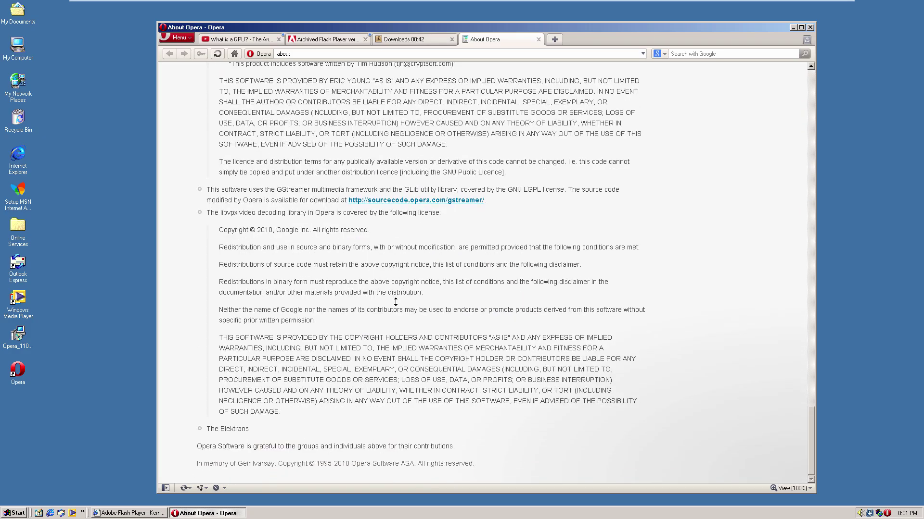
double_click(339, 465)
middle_click(493, 442)
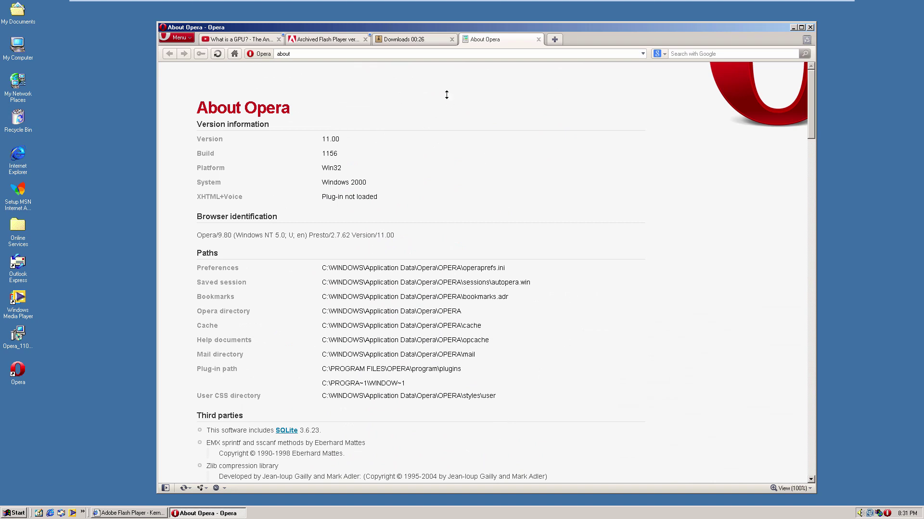
Load teammjd.com in a new tab.
click(554, 40)
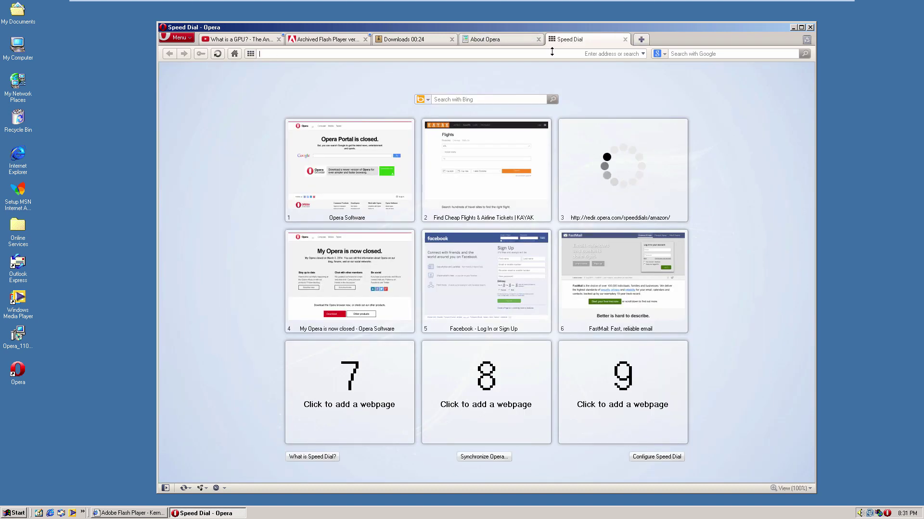
text(teammjd.com)
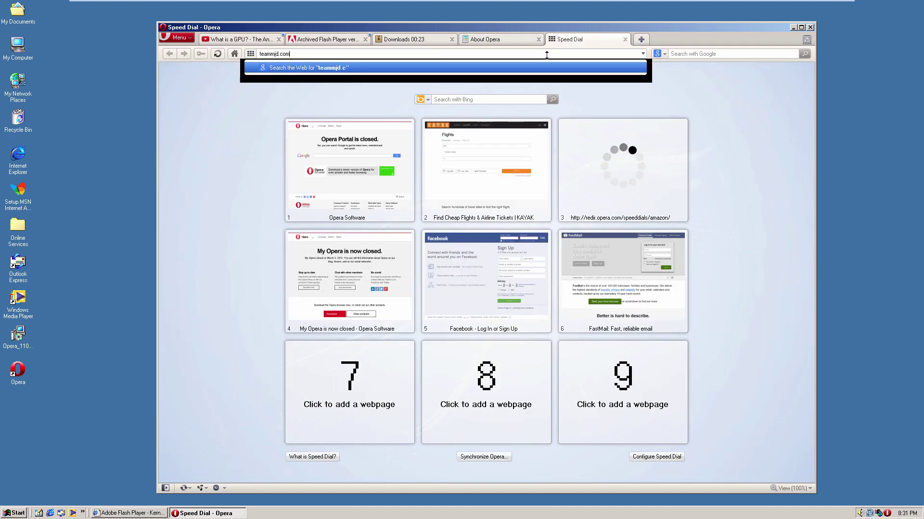
key(Return)
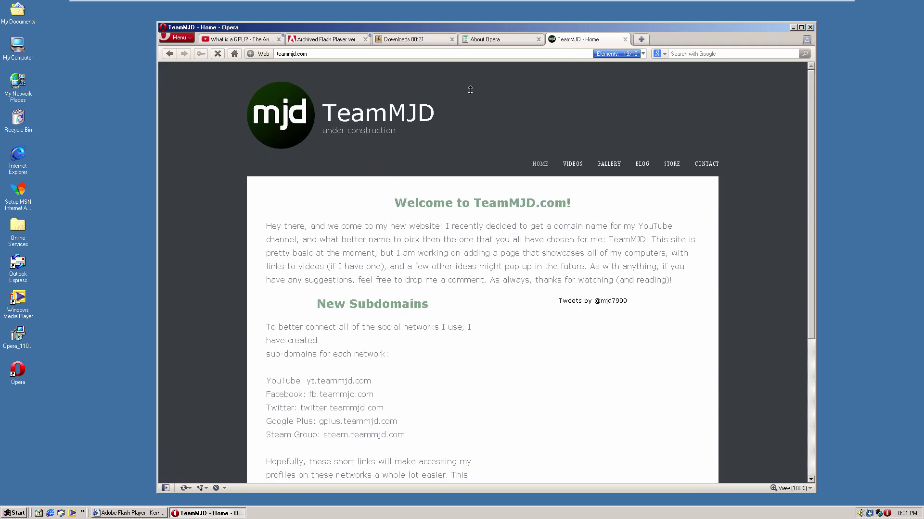
Examine how the TeamMJD home page renders from the welcome text to the footer links, including in a maximized window.
scroll(529, 192, down, 5)
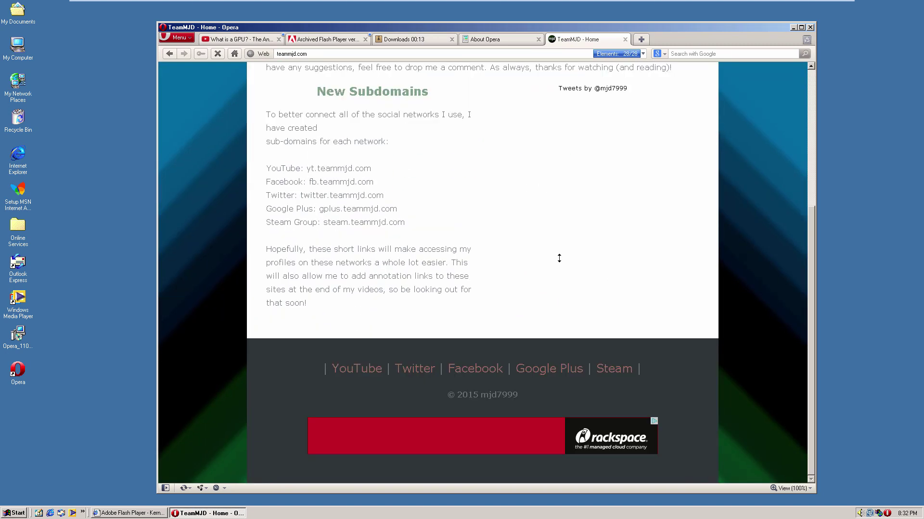
scroll(559, 258, up, 5)
click(803, 27)
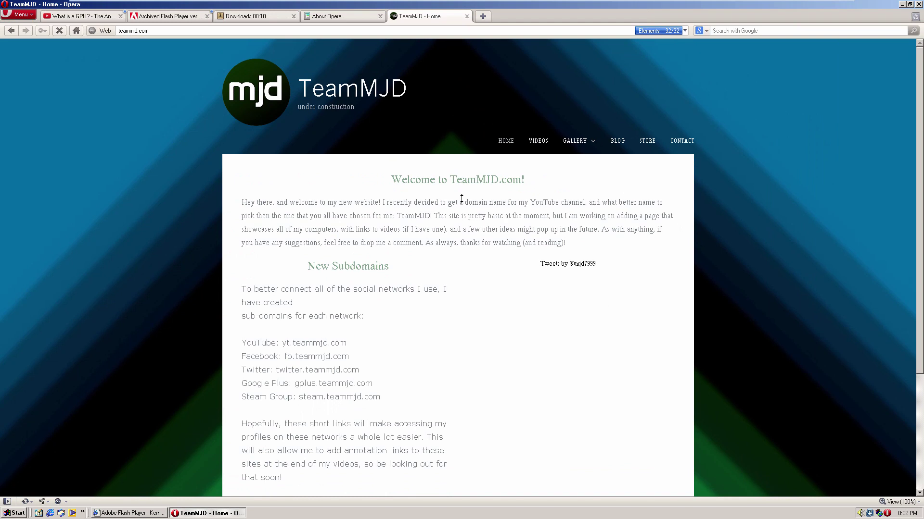
scroll(575, 227, down, 3)
scroll(787, 225, up, 3)
scroll(786, 226, down, 5)
scroll(784, 227, up, 5)
scroll(781, 229, down, 1)
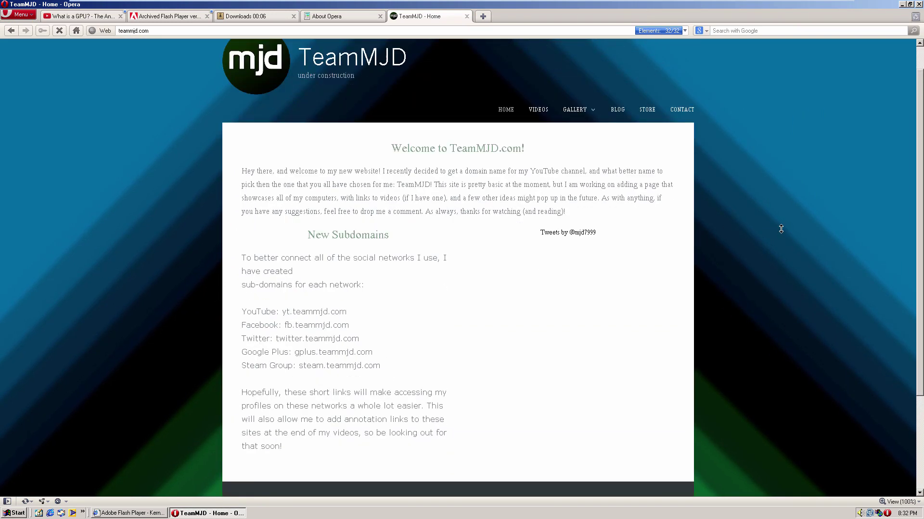
scroll(780, 229, down, 3)
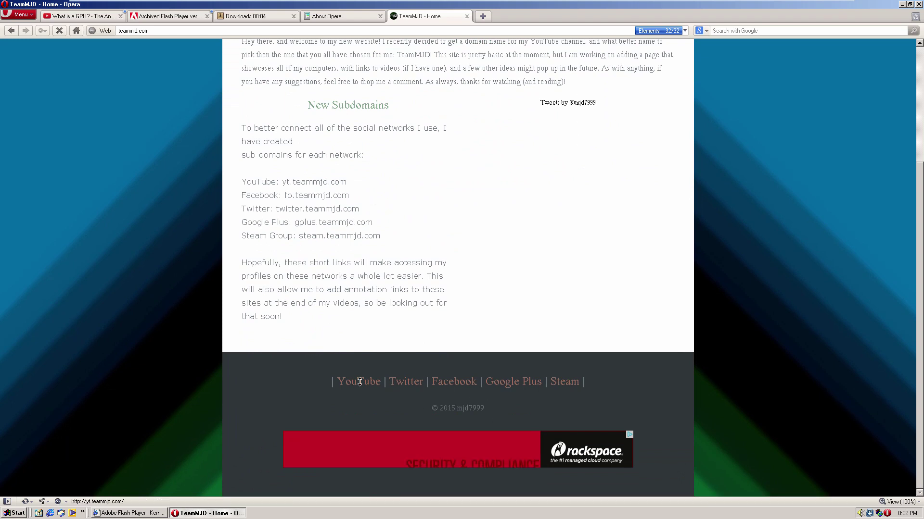
scroll(469, 263, up, 3)
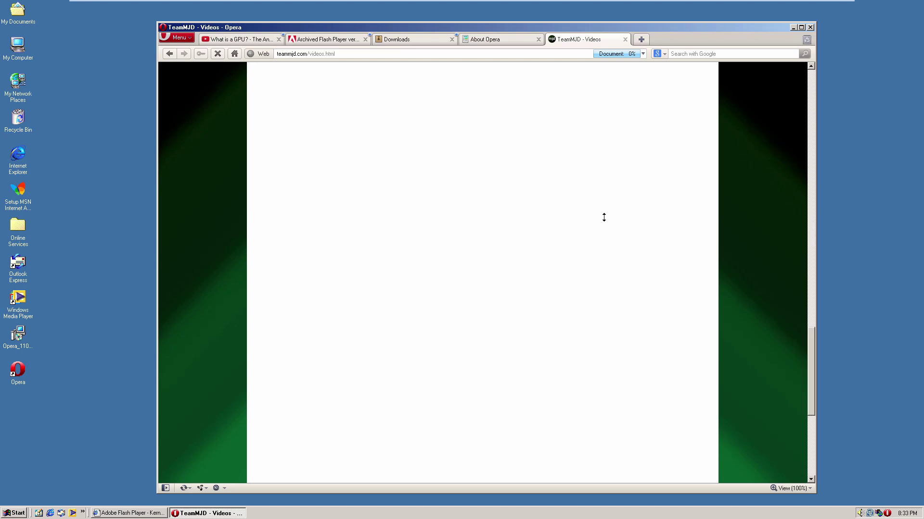
Maximize the window and look through the embedded players on the TeamMJD Videos page.
click(801, 27)
scroll(802, 55, up, 10)
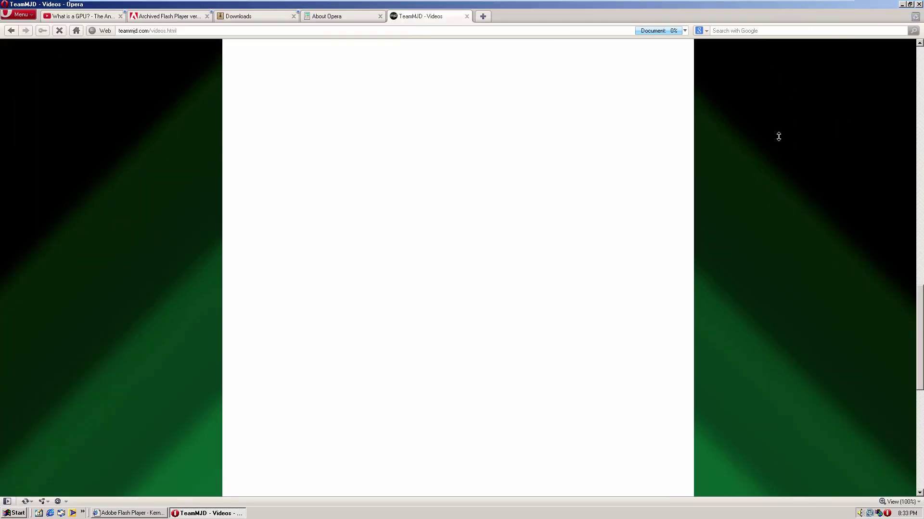
scroll(775, 136, up, 1)
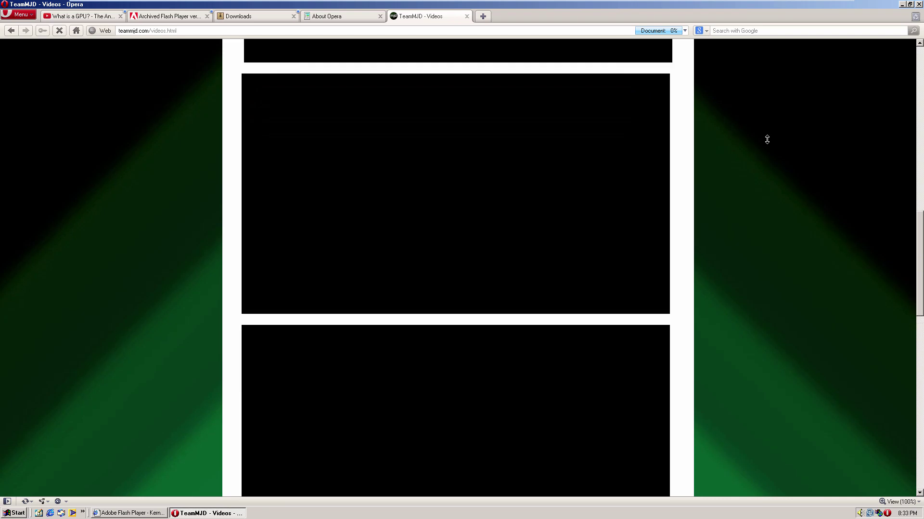
scroll(766, 140, down, 4)
scroll(602, 140, up, 3)
scroll(654, 165, down, 3)
scroll(652, 170, down, 4)
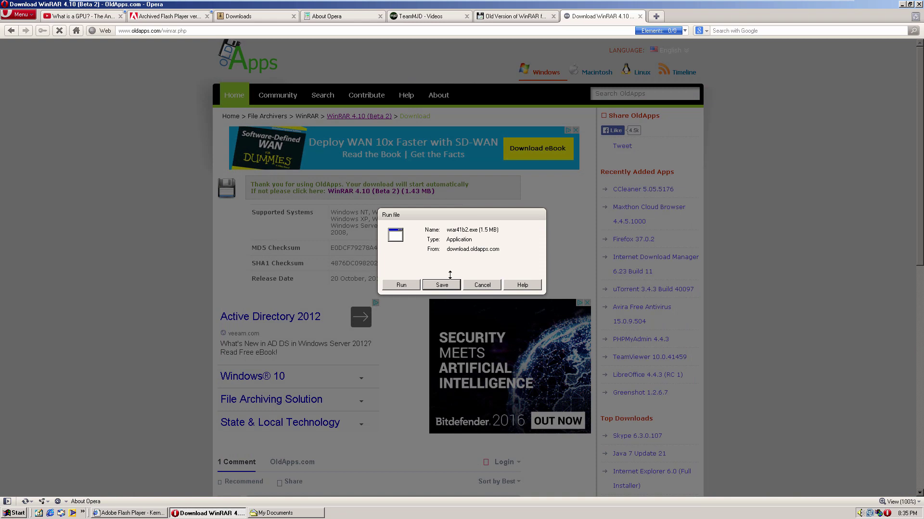
Save the WinRAR installer wrar41b2.exe and close both OldApps tabs.
click(441, 285)
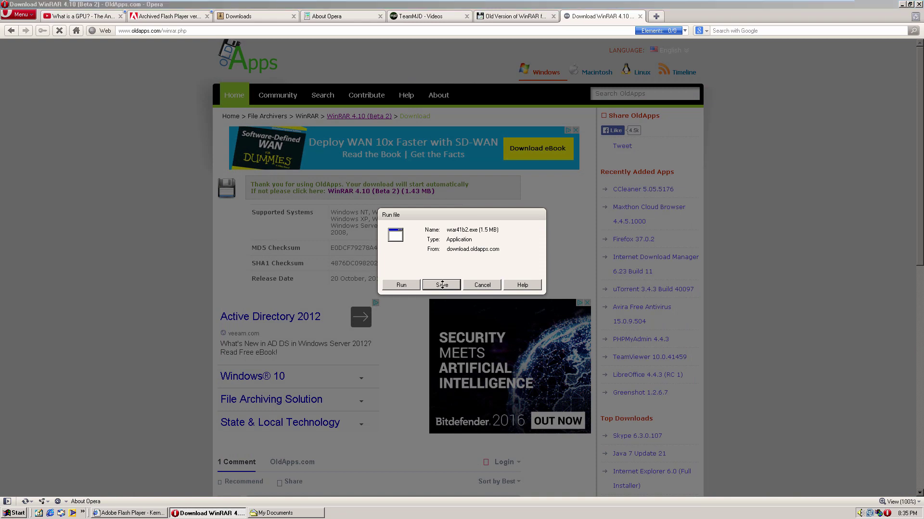
click(247, 152)
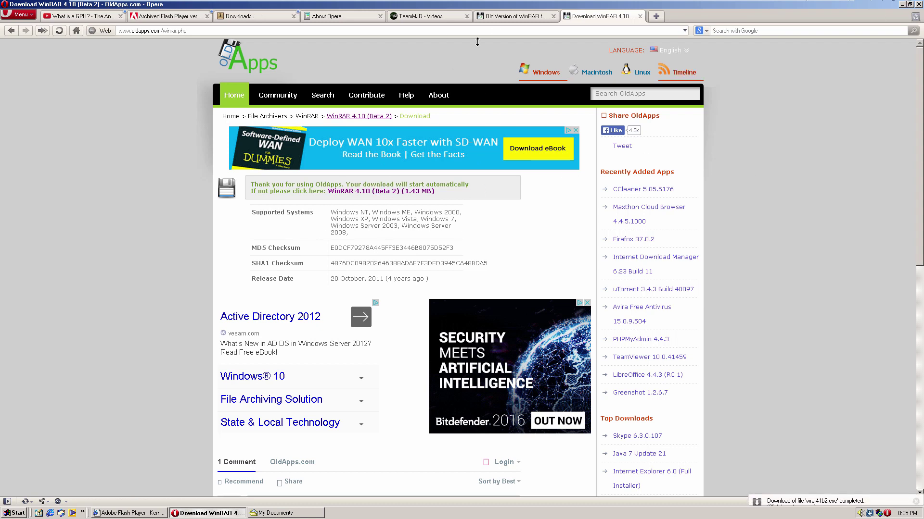
click(639, 16)
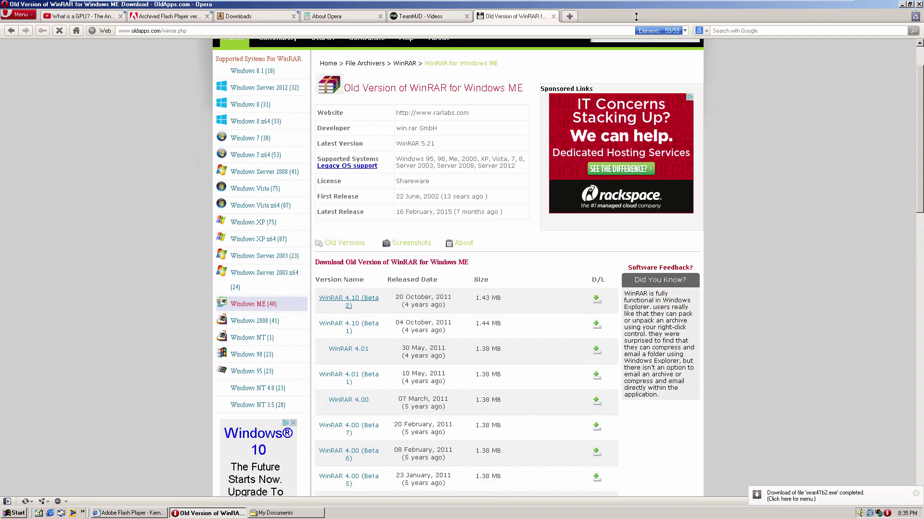
click(554, 16)
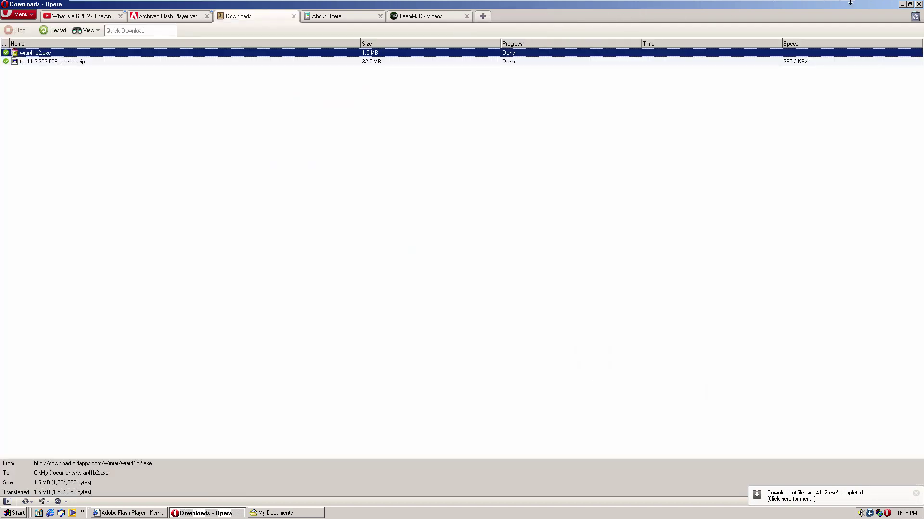
Run wrar41b2 from the My Documents folder and install WinRAR 4.10 beta 2 to C:\Program Files\WinRAR.
click(909, 5)
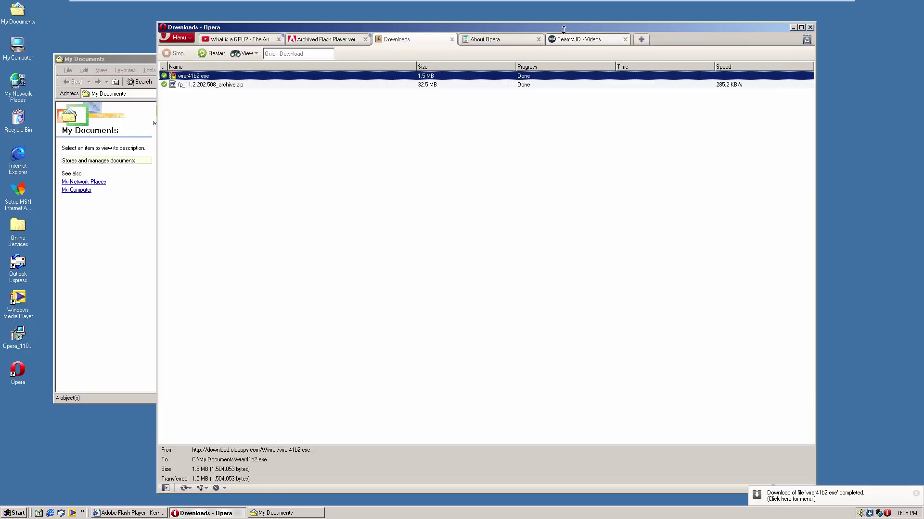
drag(558, 26, 541, 12)
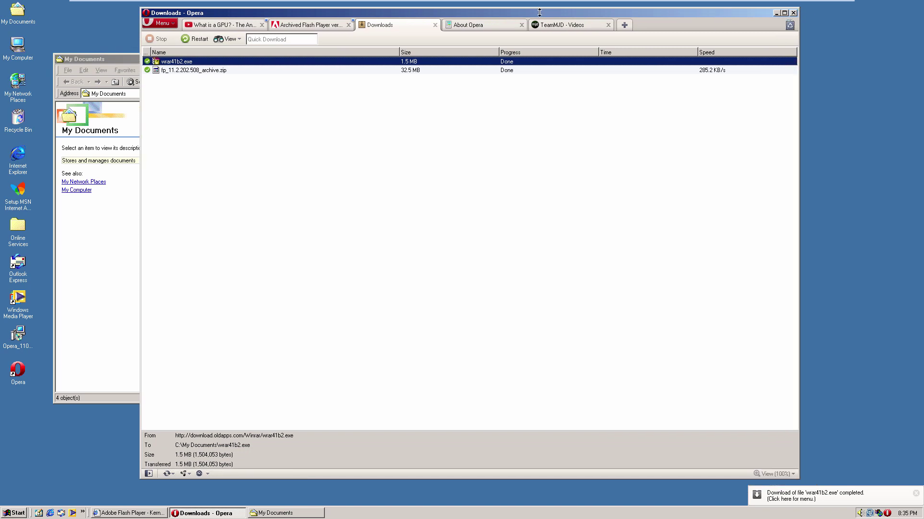
click(100, 215)
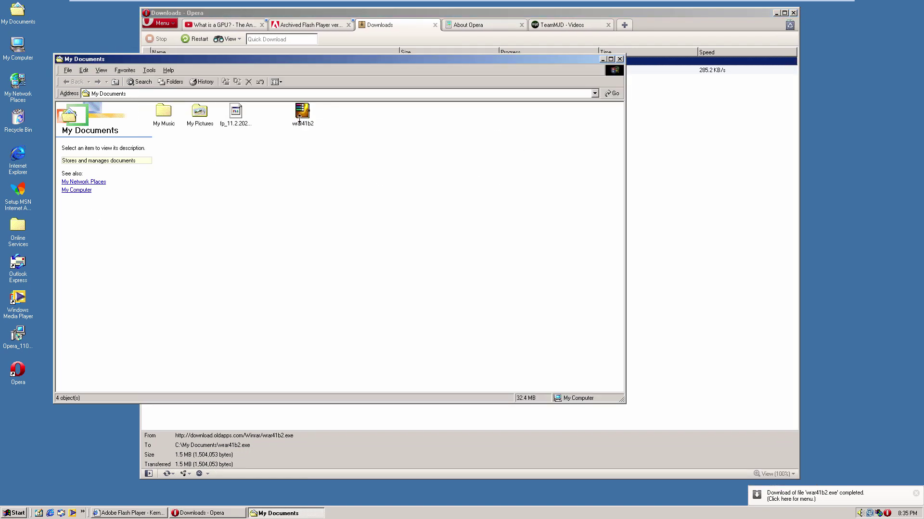
click(301, 116)
double_click(301, 114)
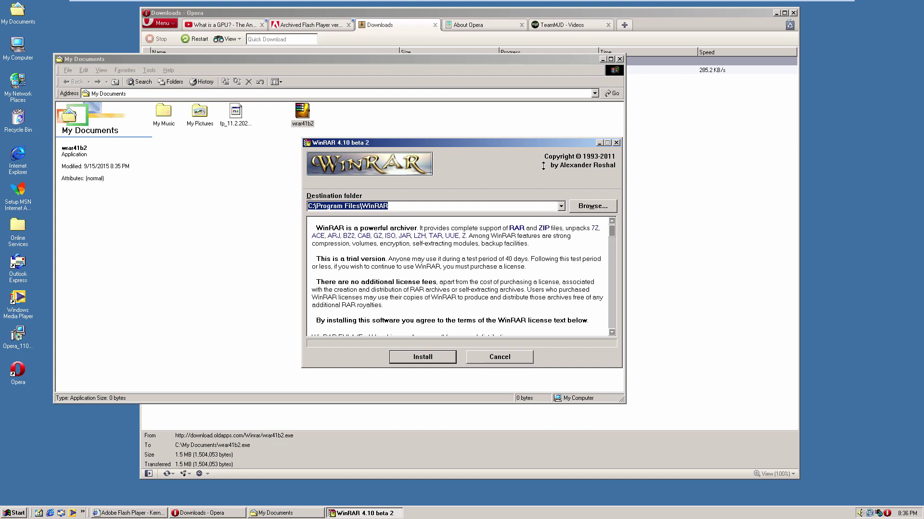
click(435, 358)
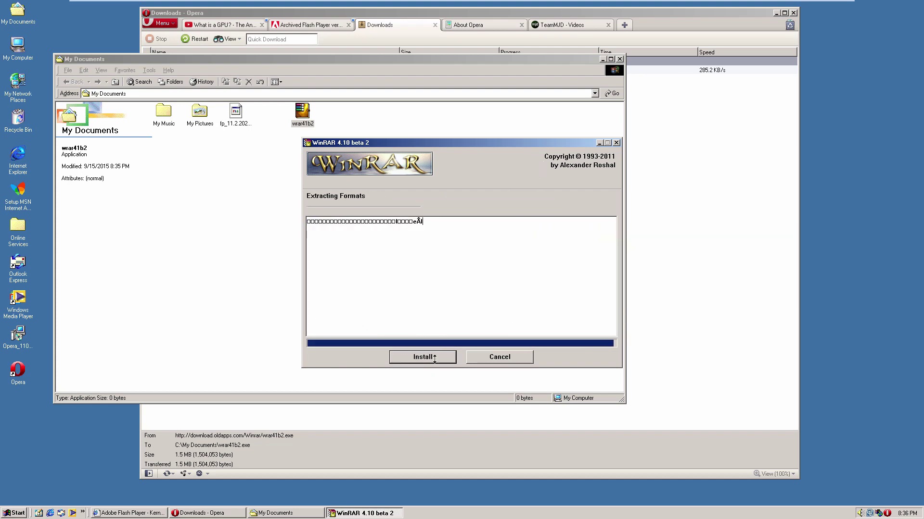
click(449, 356)
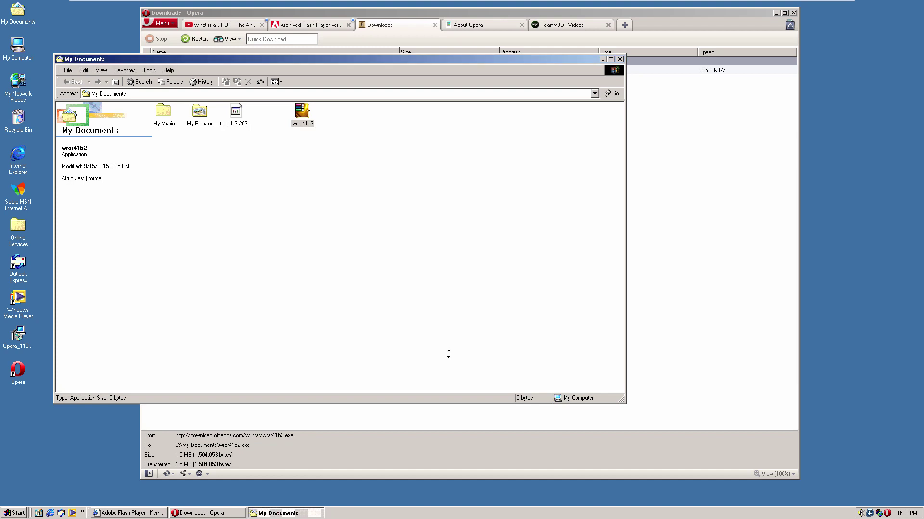
Open the downloaded fp_11.2.202.508_archive ZIP file from My Documents in WinRAR.
click(264, 168)
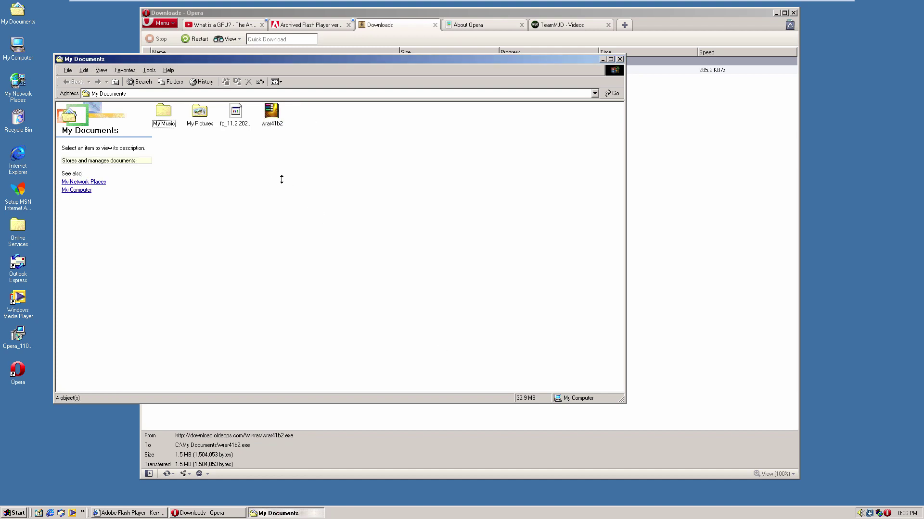
key(Left)
right_click(235, 109)
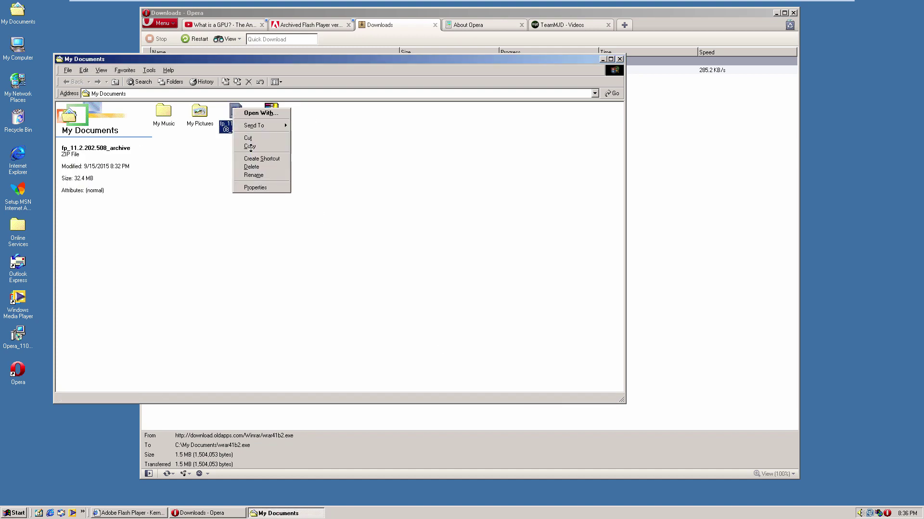
click(255, 114)
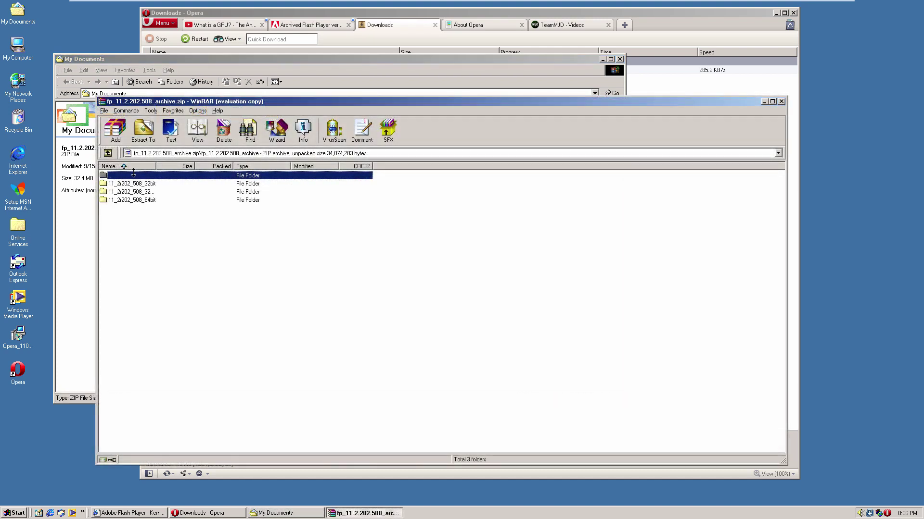
drag(253, 100, 304, 91)
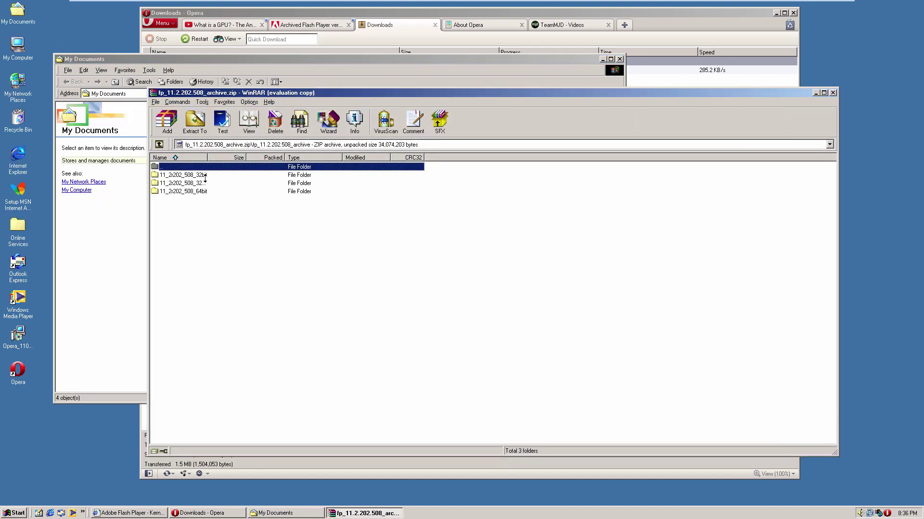
Examine the folders of the Flash Player 11.2 archive, especially the files in 11_2r202_508_32bit, and close the archive.
double_click(264, 174)
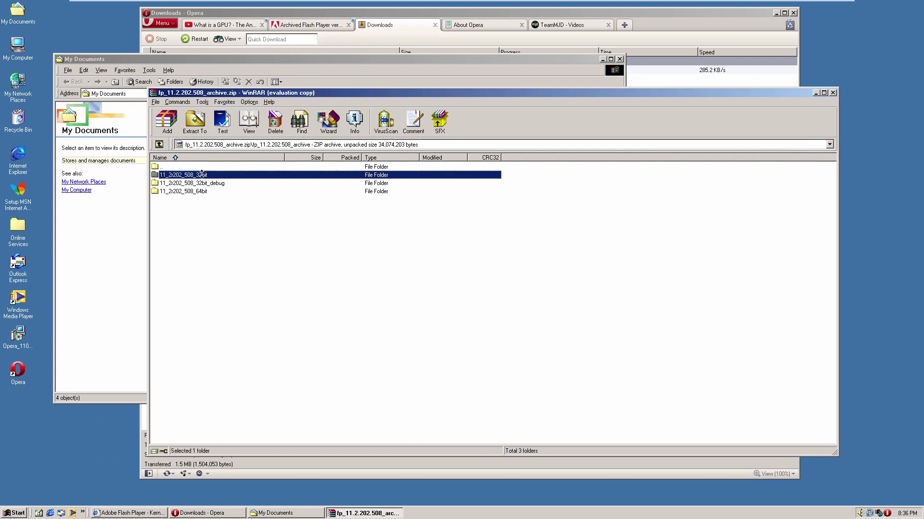
click(241, 184)
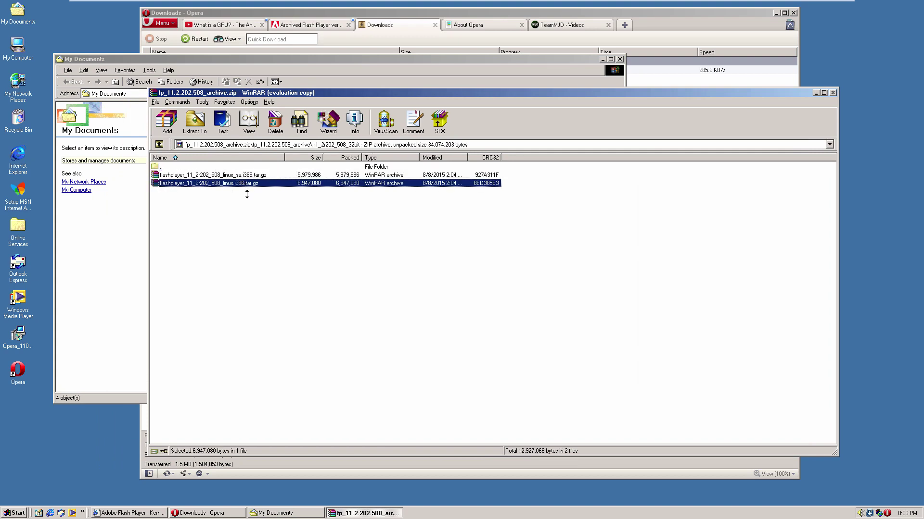
click(241, 175)
double_click(185, 166)
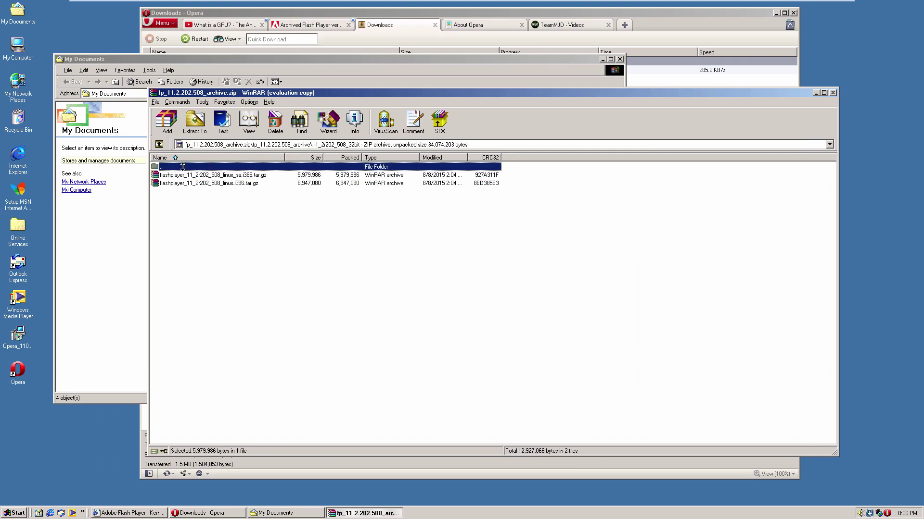
double_click(184, 166)
click(182, 167)
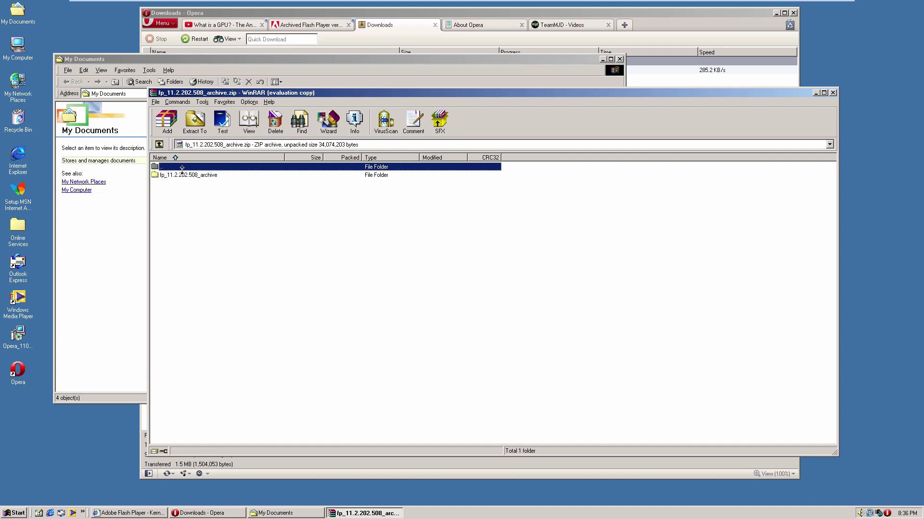
double_click(185, 175)
double_click(198, 177)
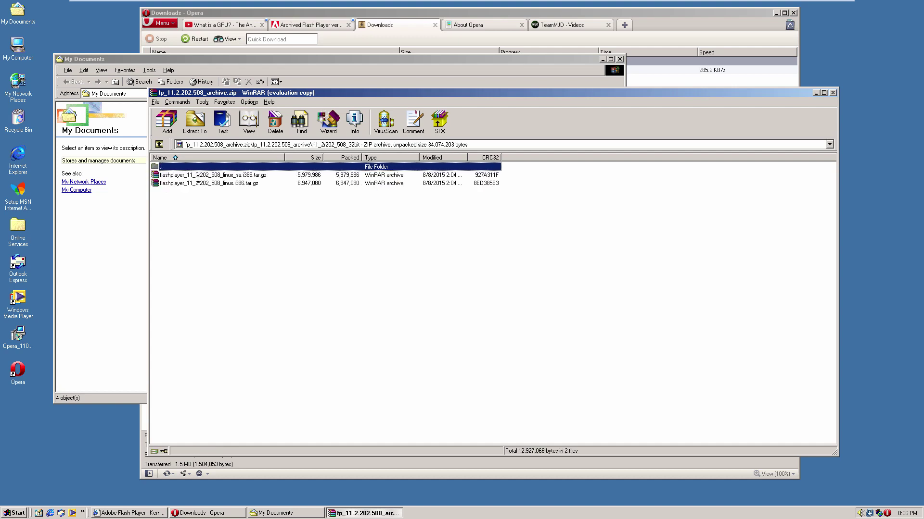
click(210, 176)
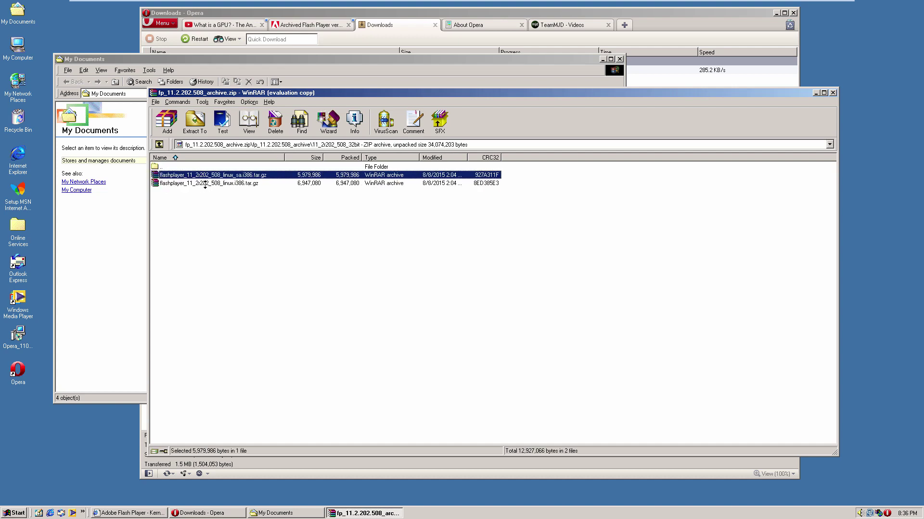
click(207, 184)
ctrl+click(207, 184)
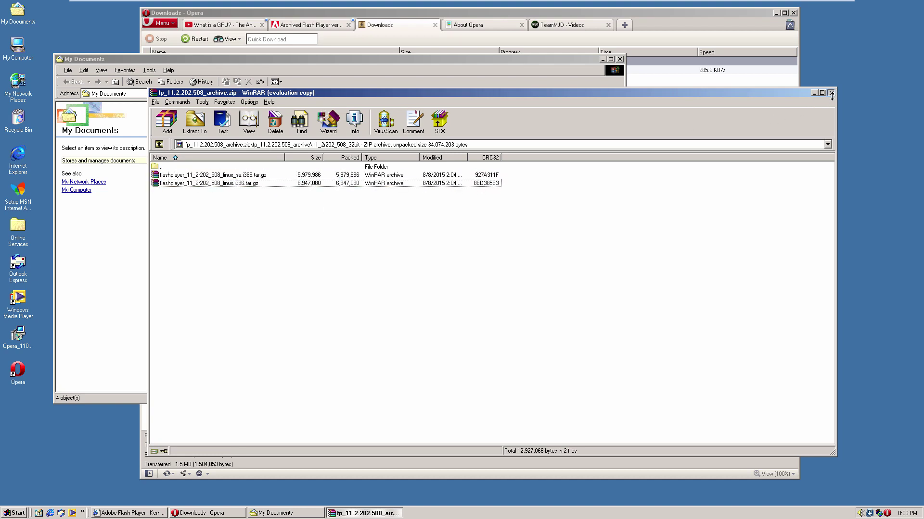
click(833, 92)
Download fp10.1_archive.zip, the Flash Player 10.1 package under Older Archives on Adobe's archived Flash Player versions page.
click(674, 27)
click(281, 25)
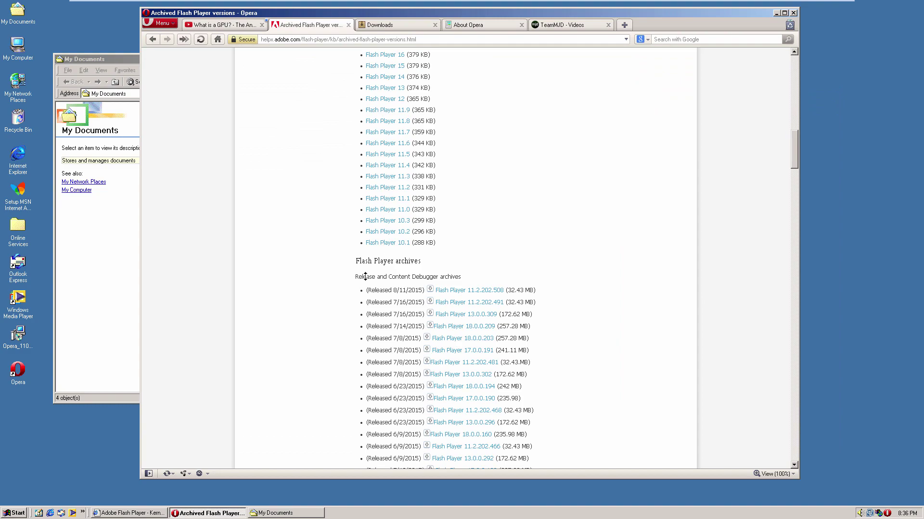
drag(356, 277, 466, 272)
click(476, 268)
scroll(471, 269, down, 8)
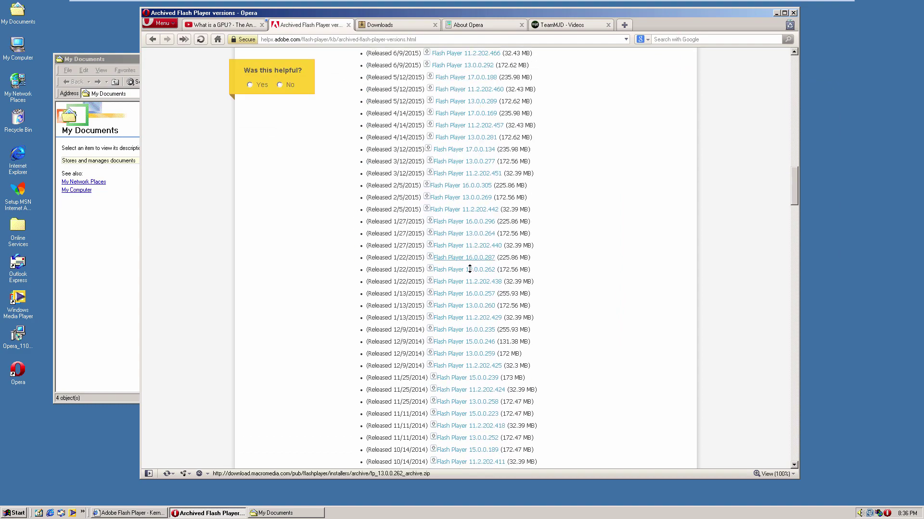
scroll(469, 269, down, 20)
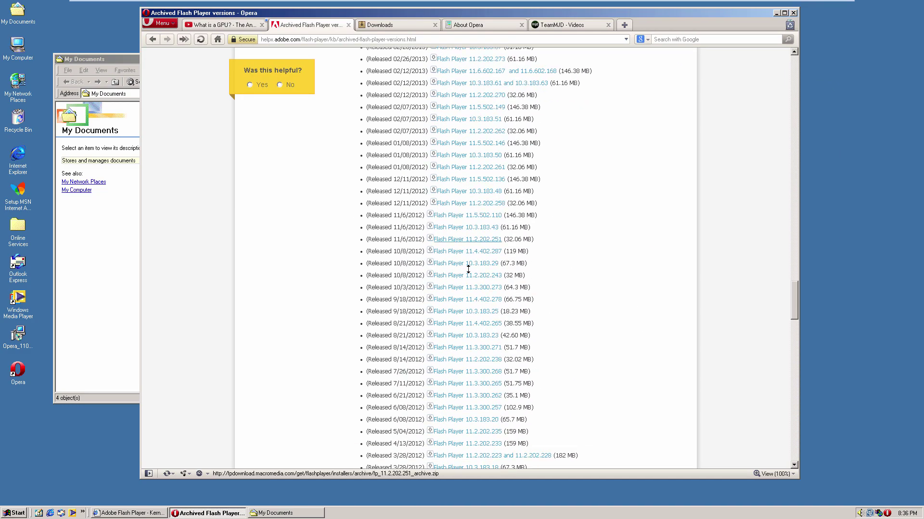
scroll(468, 270, down, 20)
scroll(470, 270, up, 4)
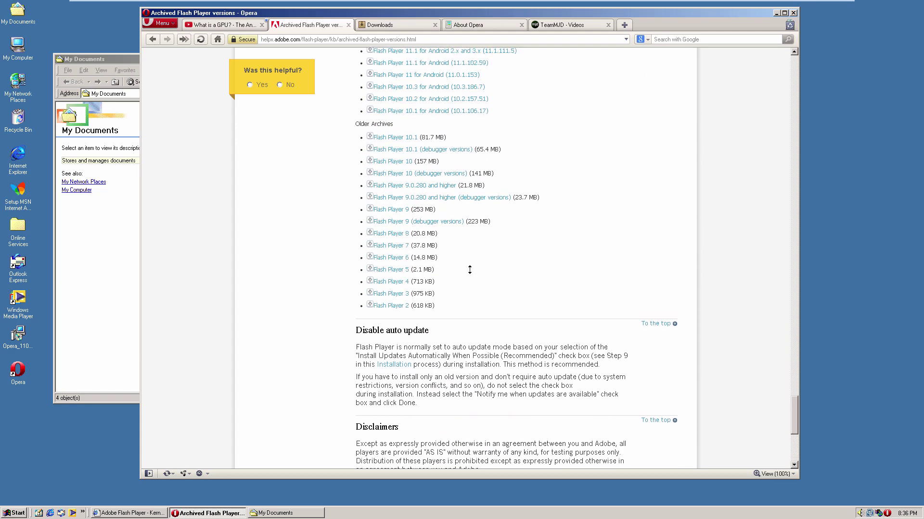
scroll(470, 269, up, 4)
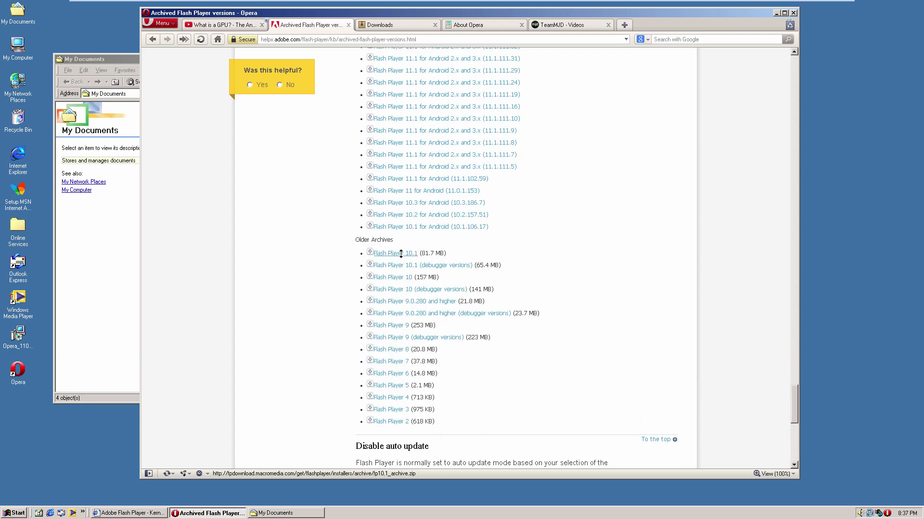
click(400, 254)
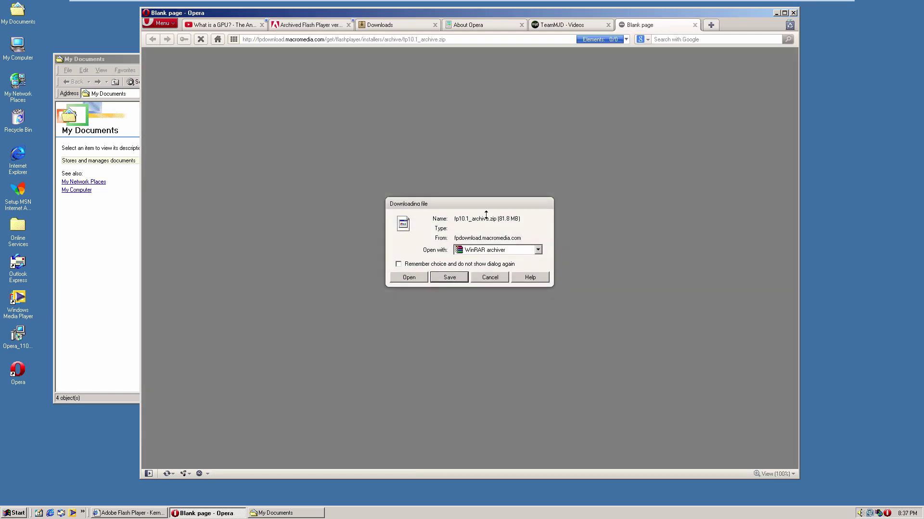
click(449, 277)
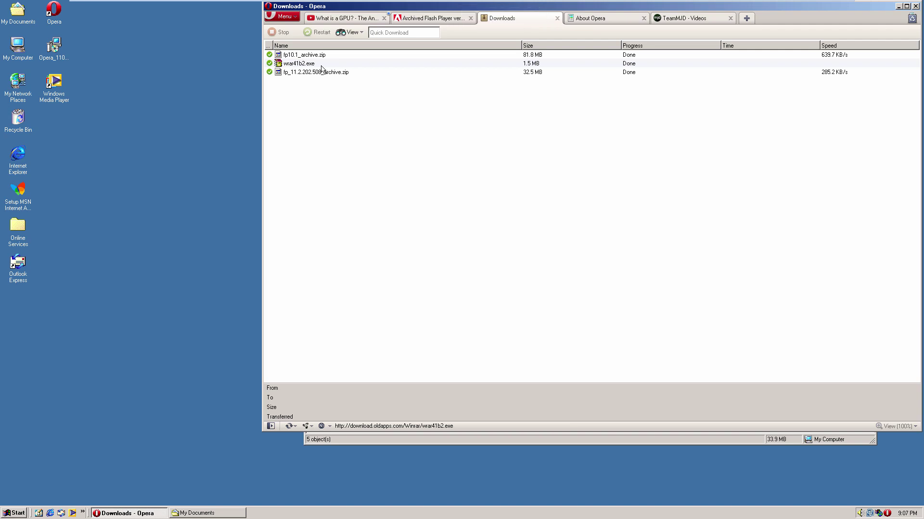
Open fp10.1_archive from My Documents and launch the installer flashplayer10_1r82_76_win.exe in its 10_1r82_76 folder.
mouse_move(321, 68)
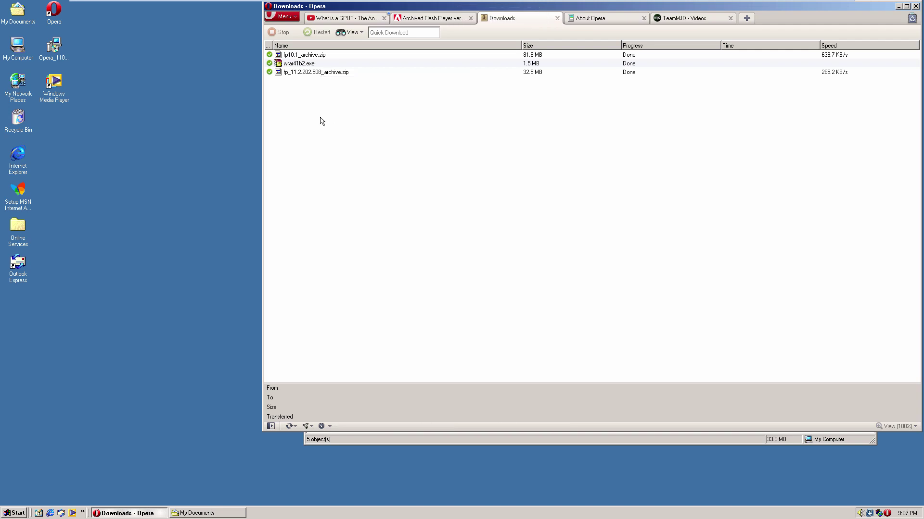
click(297, 56)
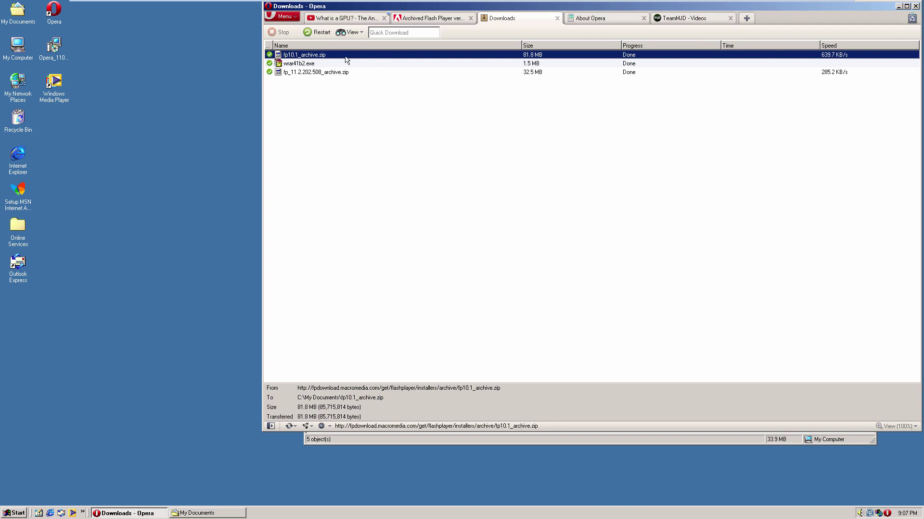
drag(730, 6, 594, 62)
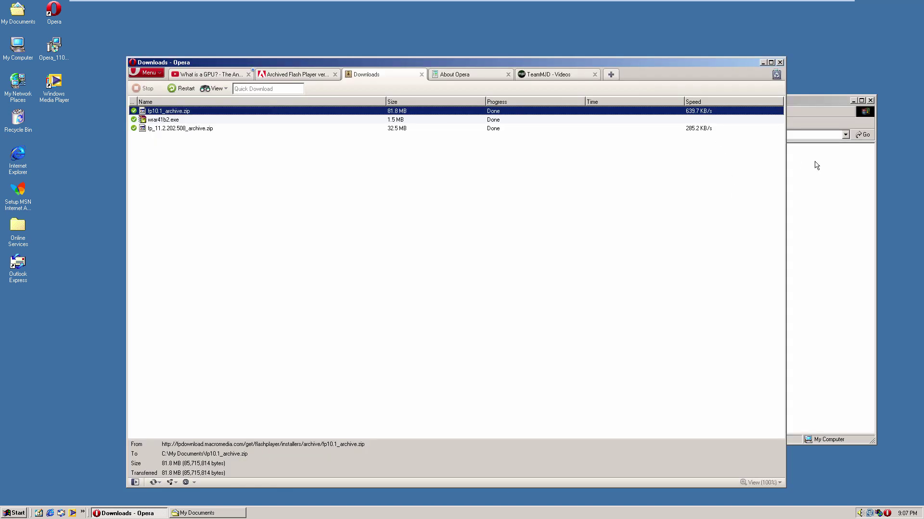
click(817, 163)
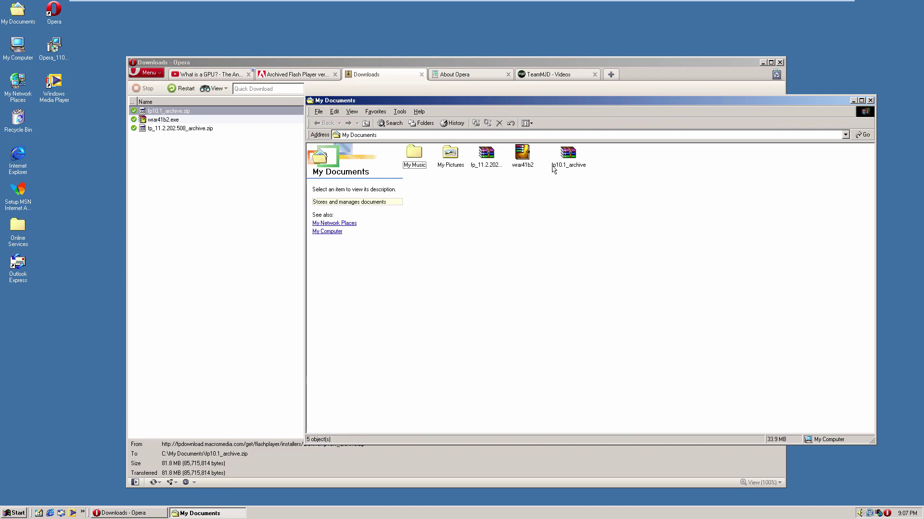
double_click(554, 166)
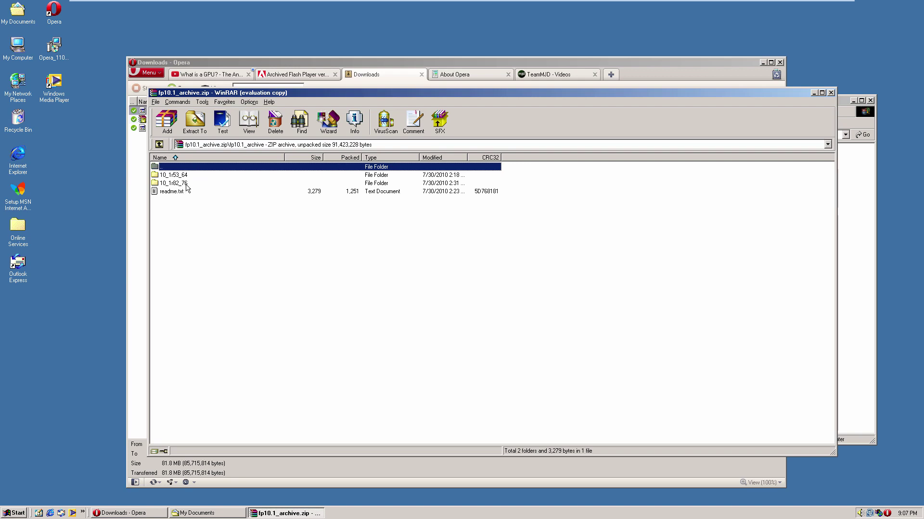
double_click(186, 190)
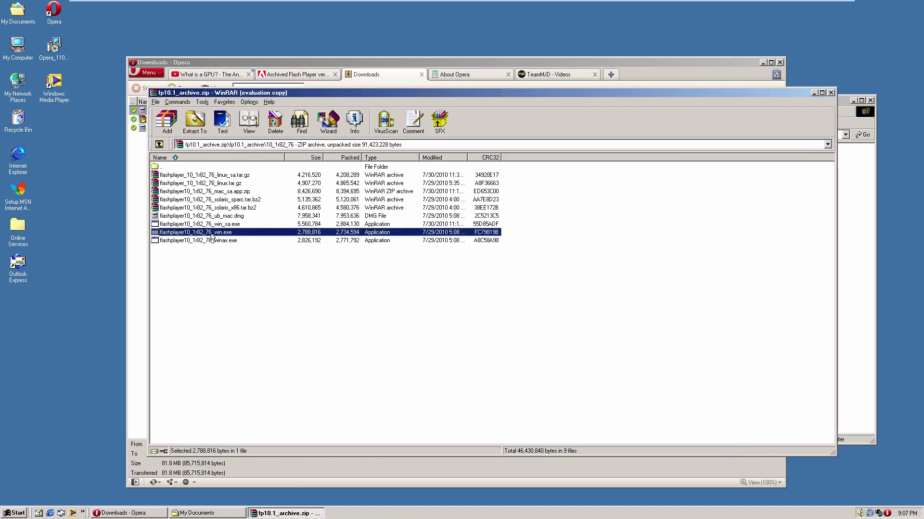
double_click(210, 232)
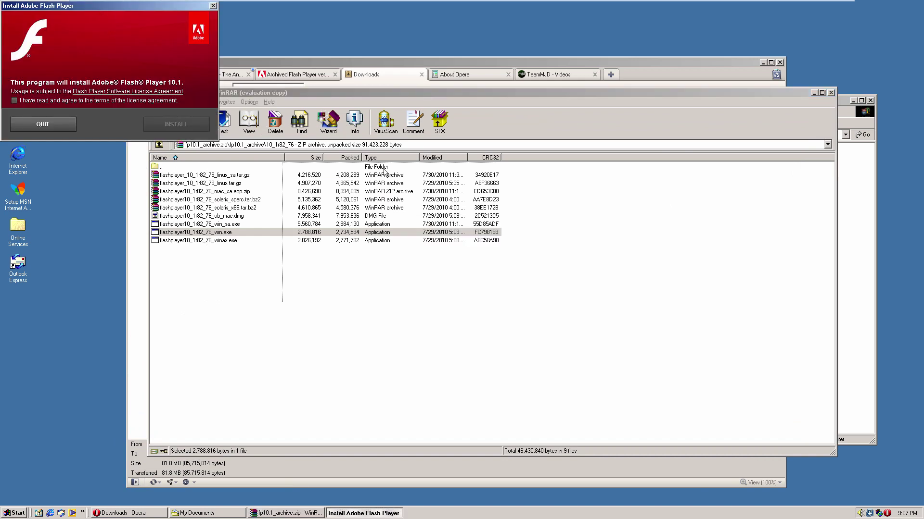
Accept the license agreement, start the Flash Player 10.1 installation and close the conflicting Opera browser.
click(299, 265)
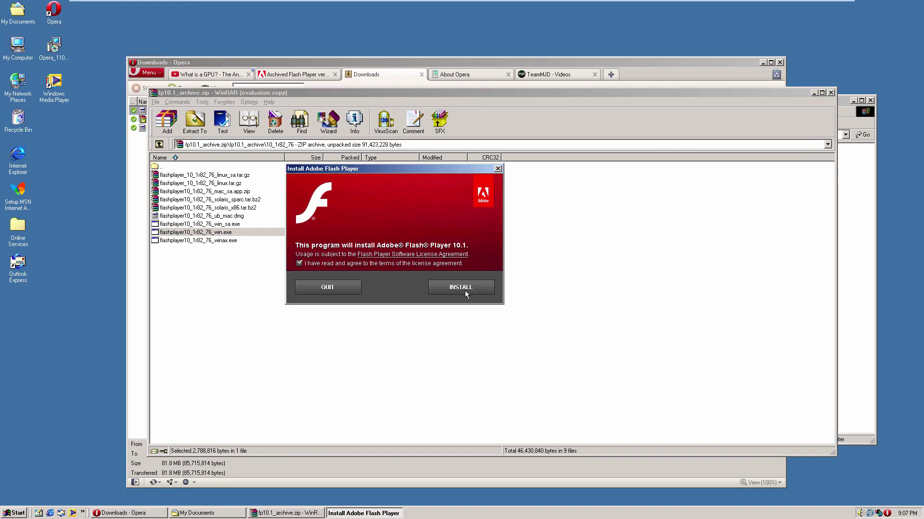
click(464, 290)
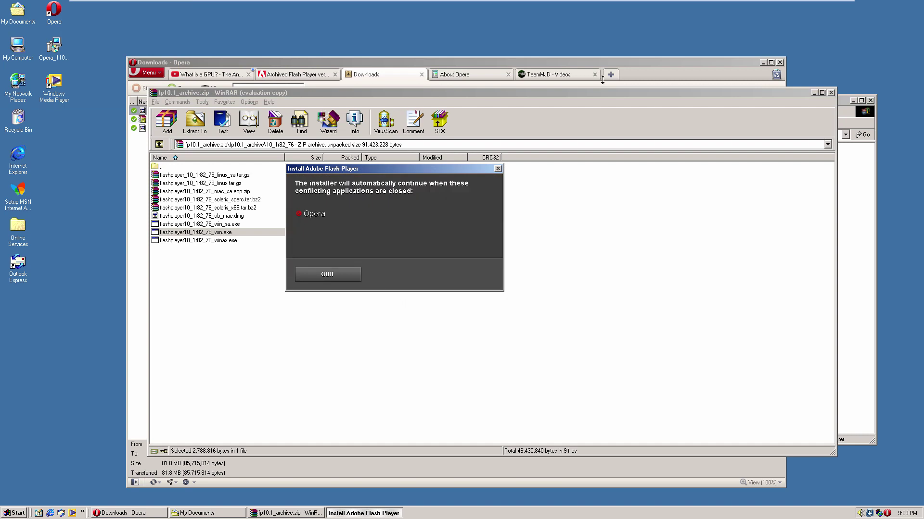
click(780, 62)
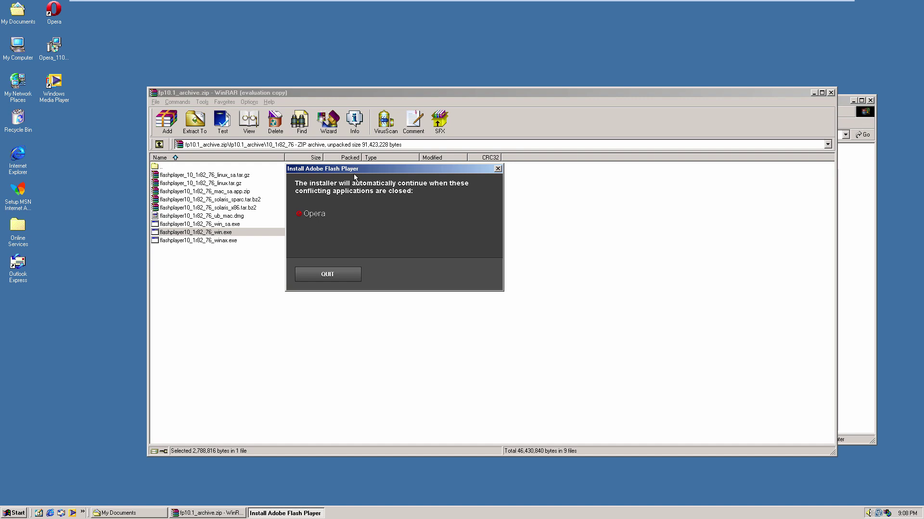
Move the installer and the WinRAR window apart and finish the Flash Player 10.1 installation.
drag(354, 177, 93, 298)
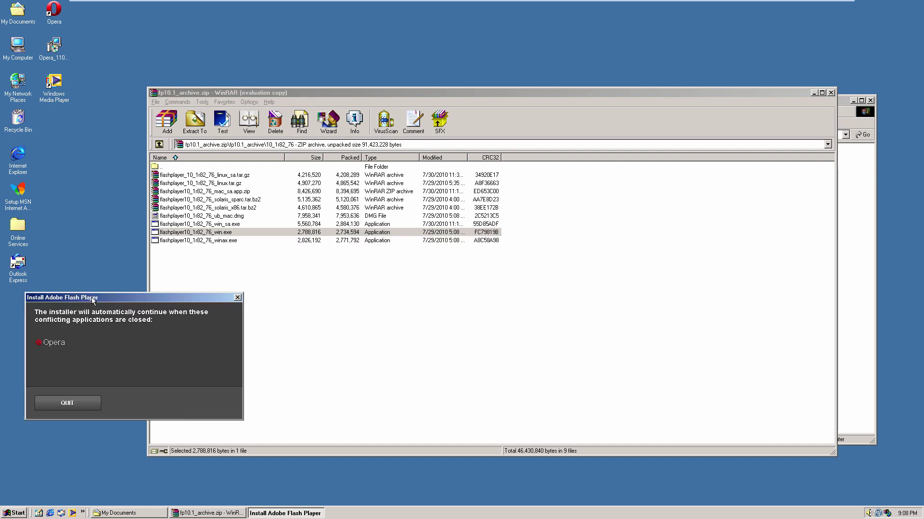
drag(202, 234, 100, 221)
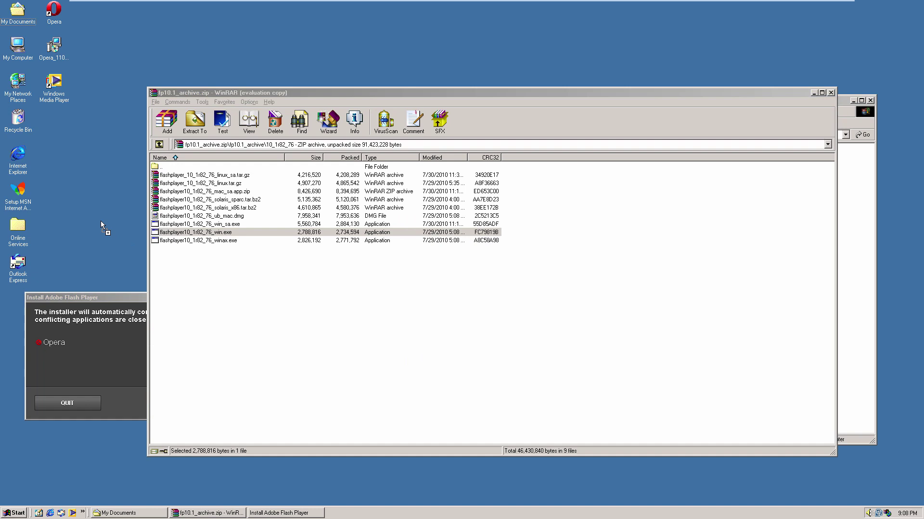
drag(207, 98, 378, 107)
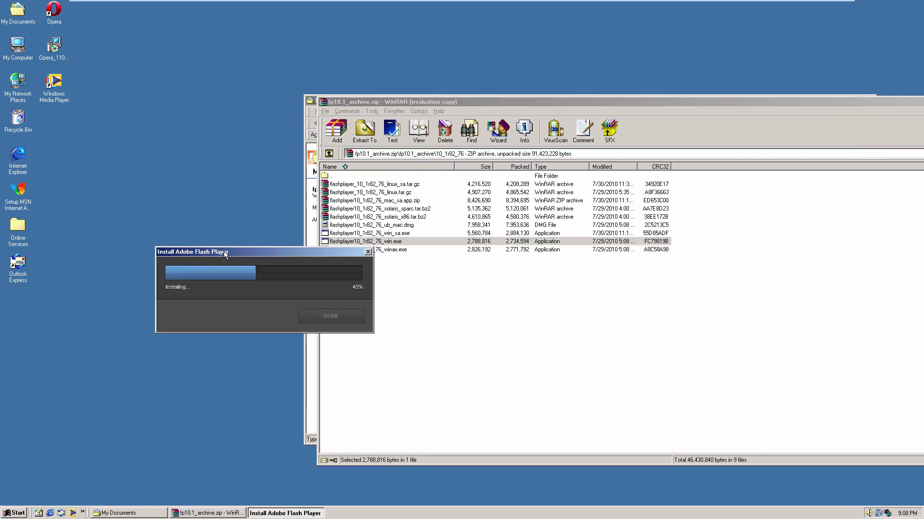
drag(290, 251, 233, 248)
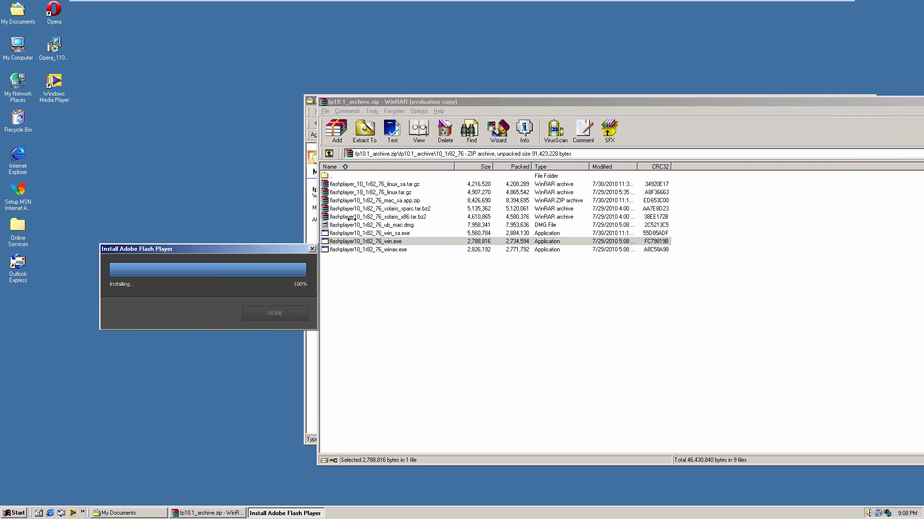
click(275, 313)
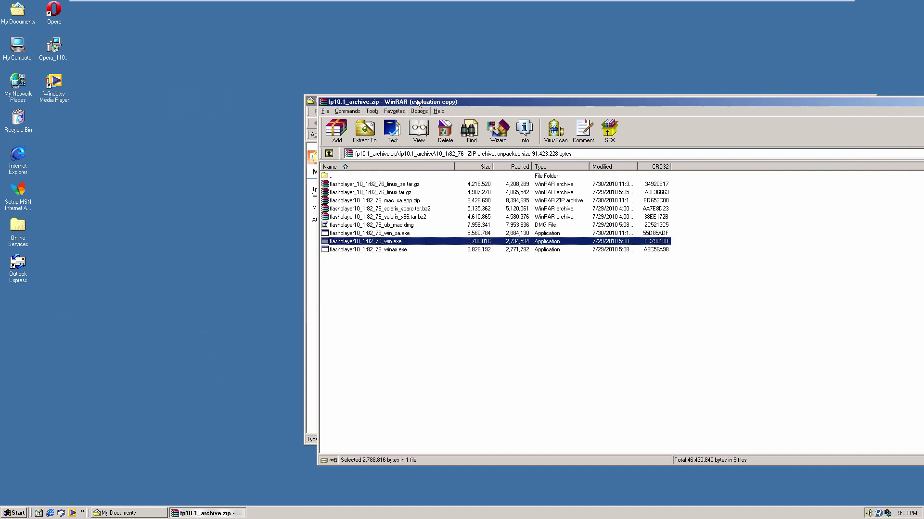
Close the fp10.1_archive.zip archive in WinRAR and the My Documents window.
drag(237, 97, 237, 97)
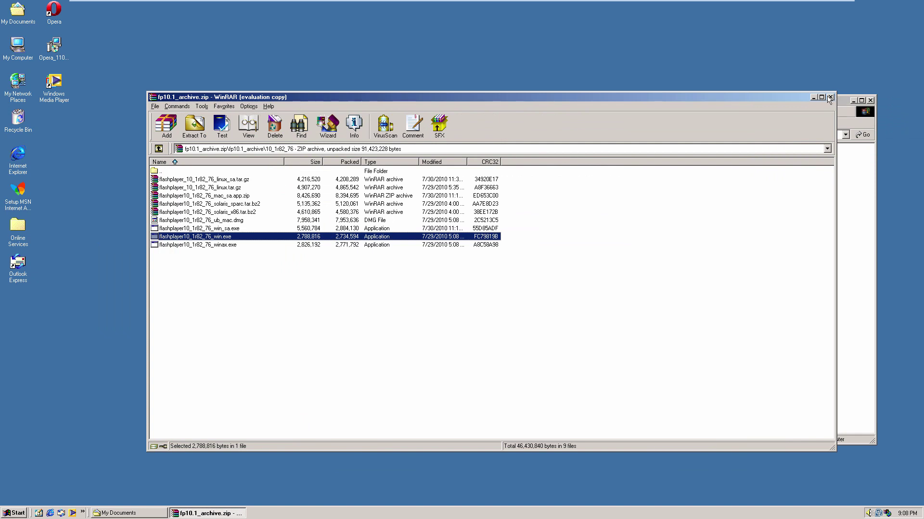
click(831, 100)
click(870, 100)
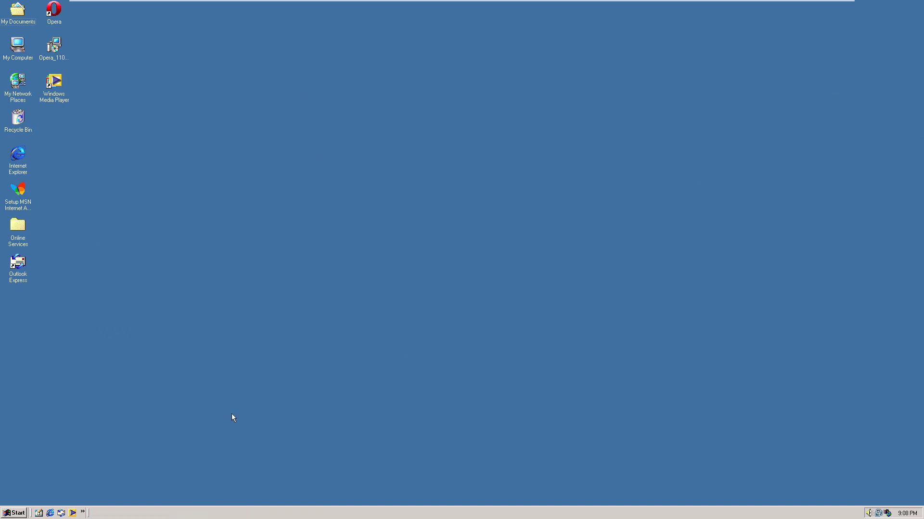
Reopen Opera and close the page with Adobe's archived Flash Player versions to return to the YouTube video.
double_click(54, 14)
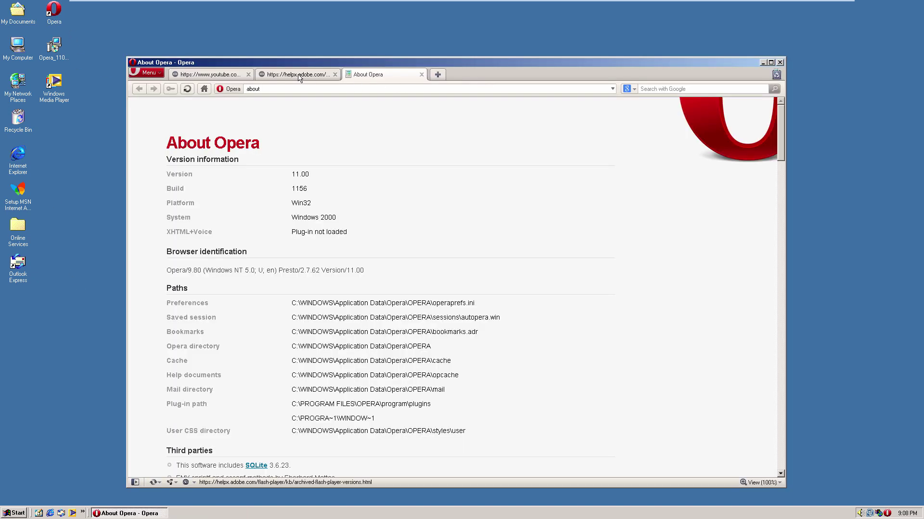
click(289, 75)
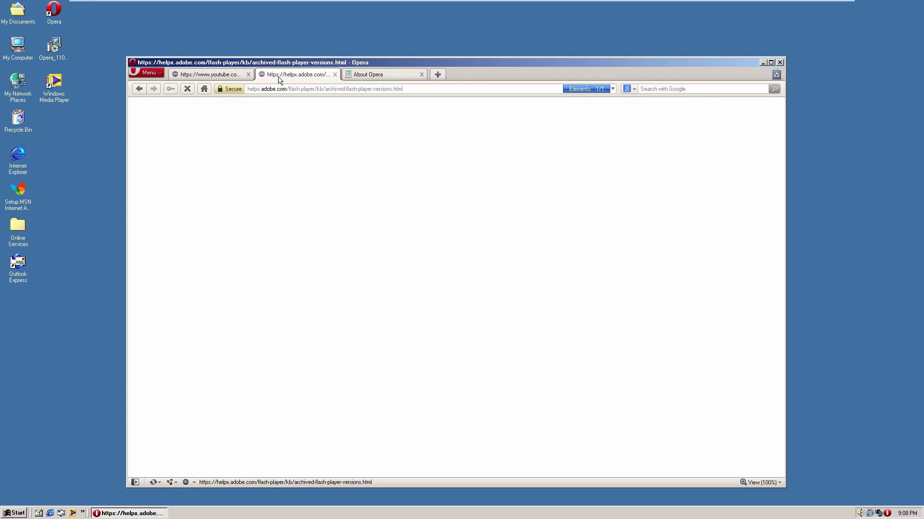
click(335, 74)
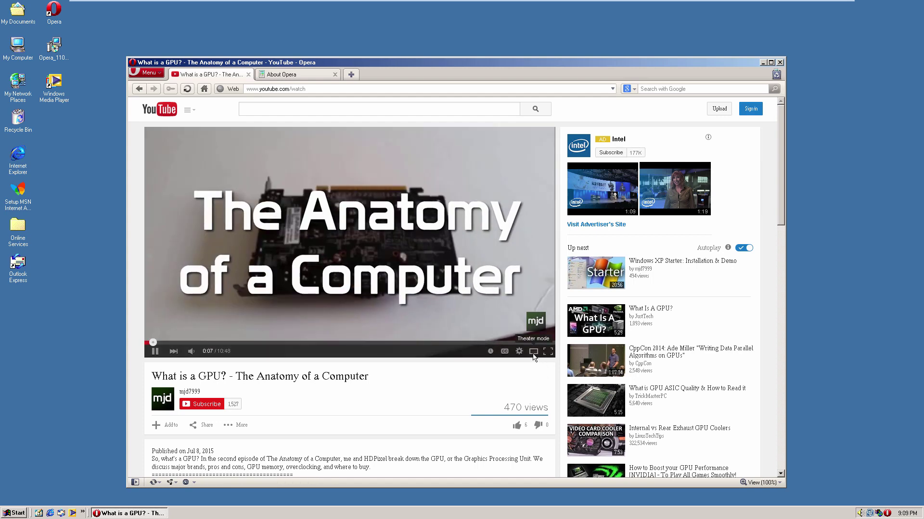
Play the "What is a GPU?" video in theater mode in a maximized browser window with its volume lowered.
click(547, 351)
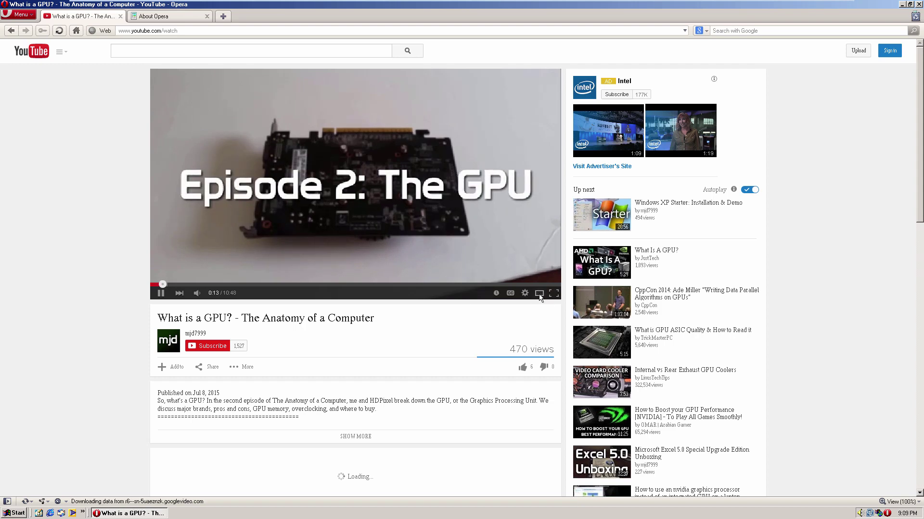
mouse_move(208, 300)
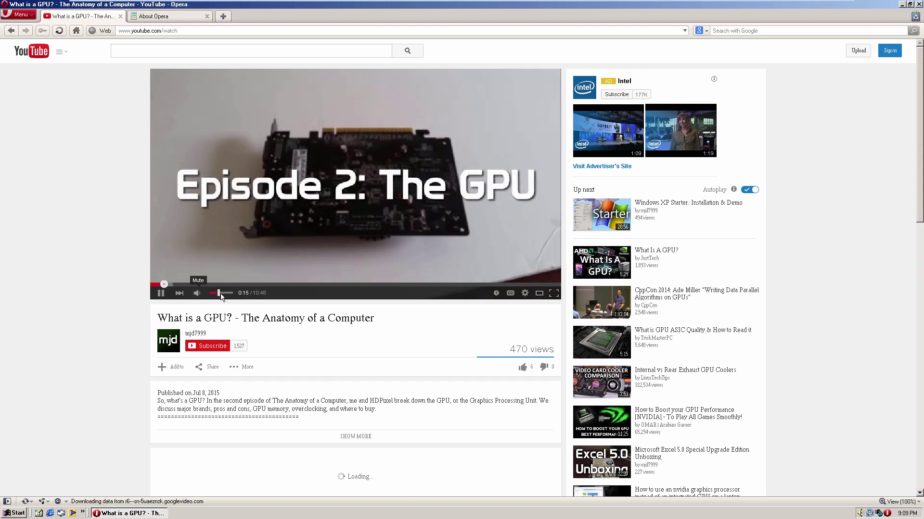
drag(217, 293, 236, 295)
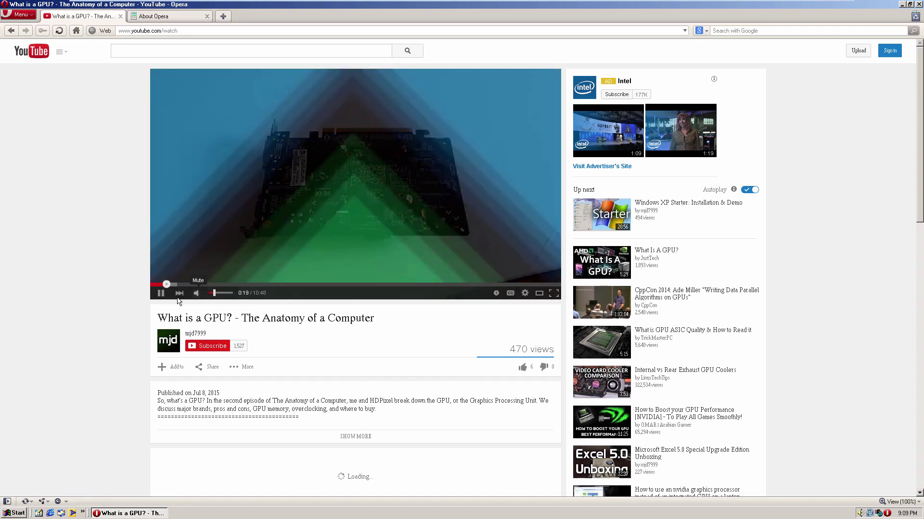
click(161, 293)
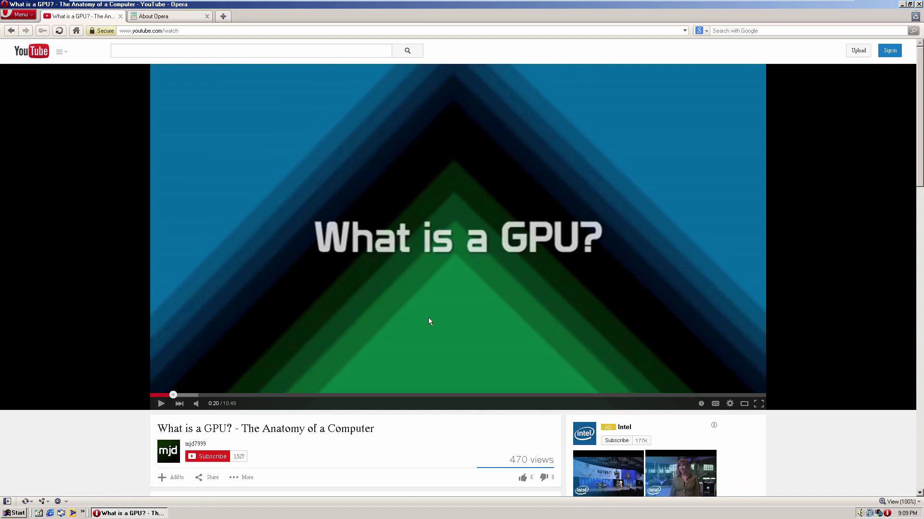
click(160, 405)
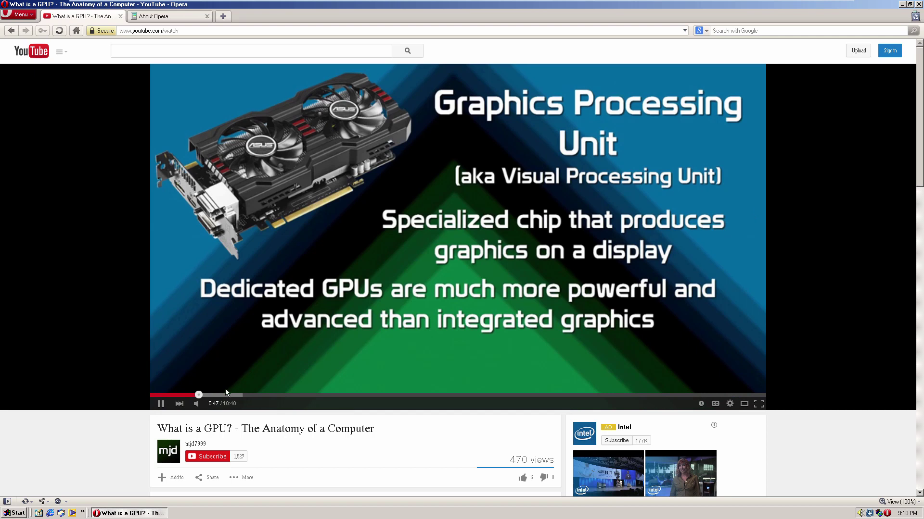
Set the playback quality of the YouTube video to 720p.
click(729, 403)
click(724, 381)
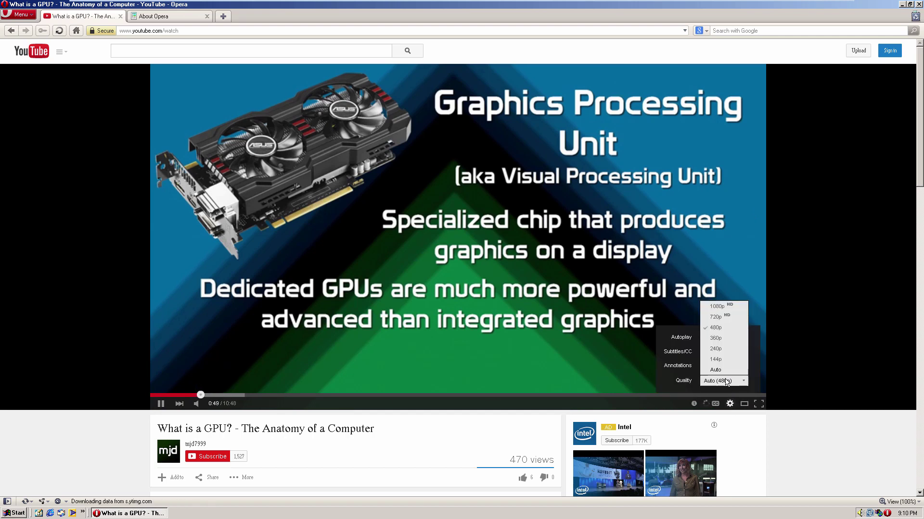
click(717, 316)
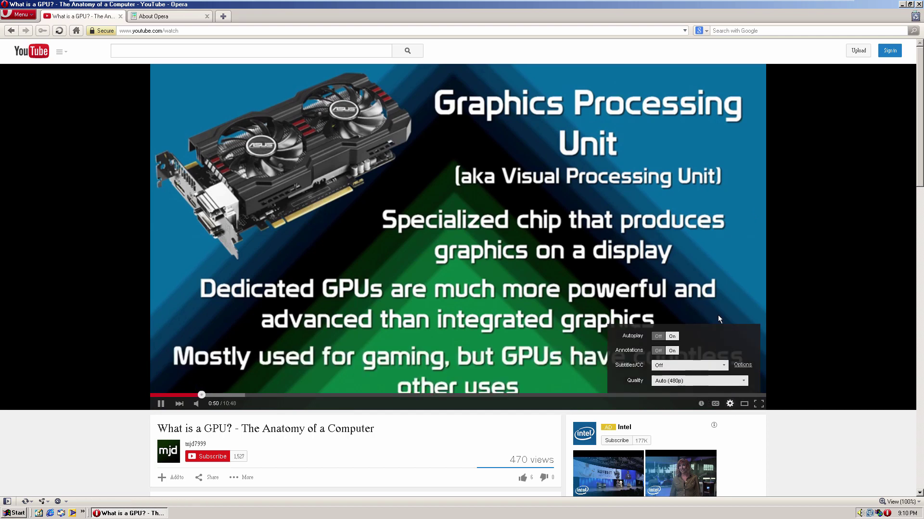
click(731, 403)
click(720, 381)
click(682, 318)
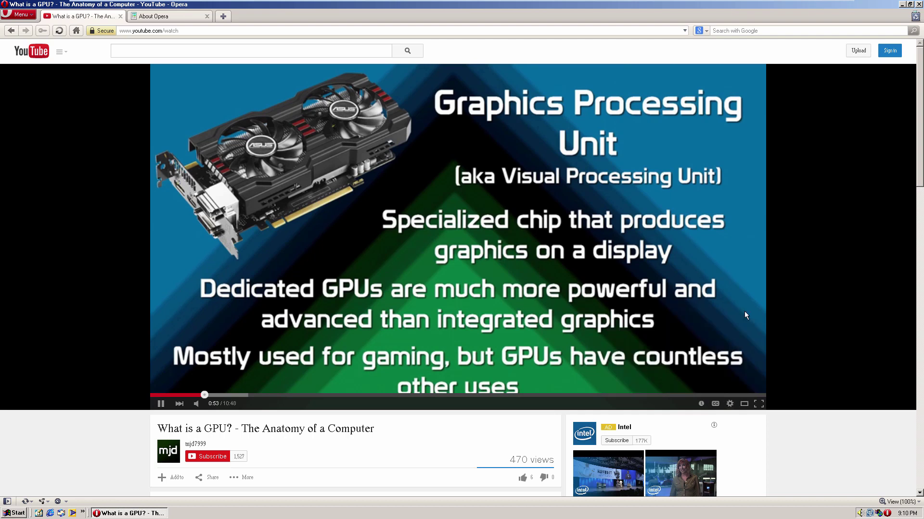